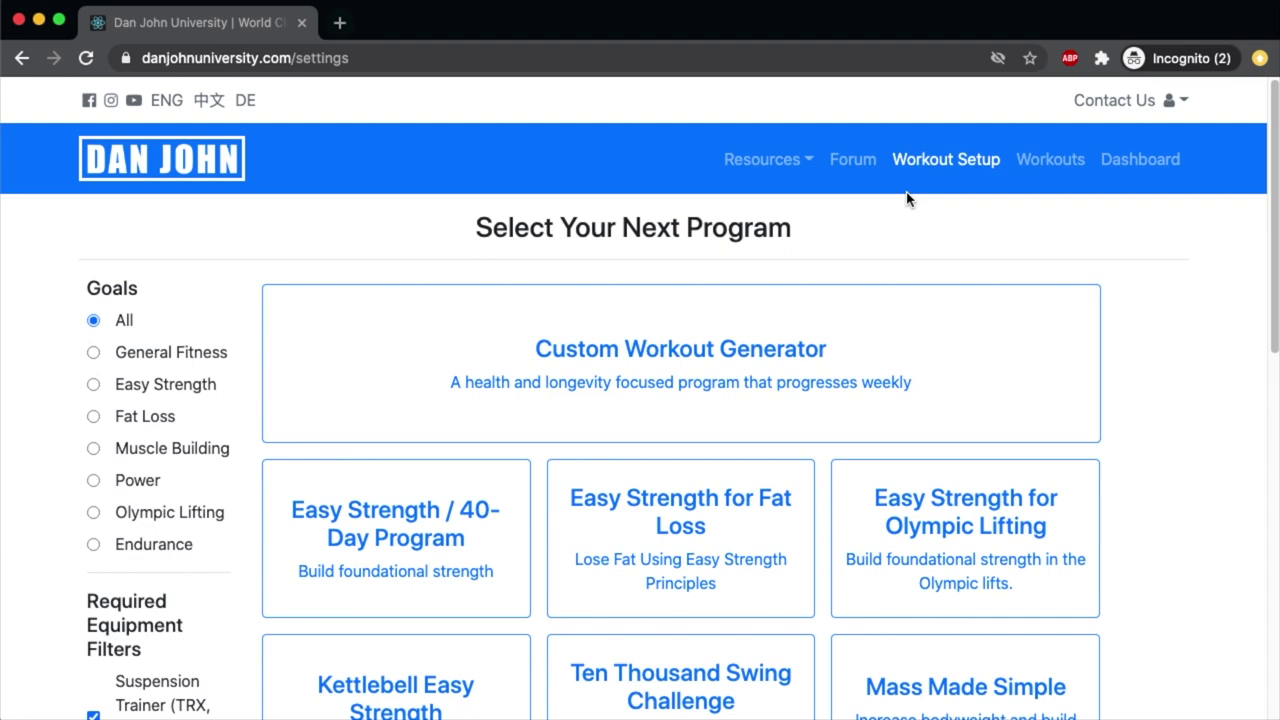
# Open the Custom Workout Generator and choose 60-minute workouts, 4 days per week
pyautogui.click(671, 377)
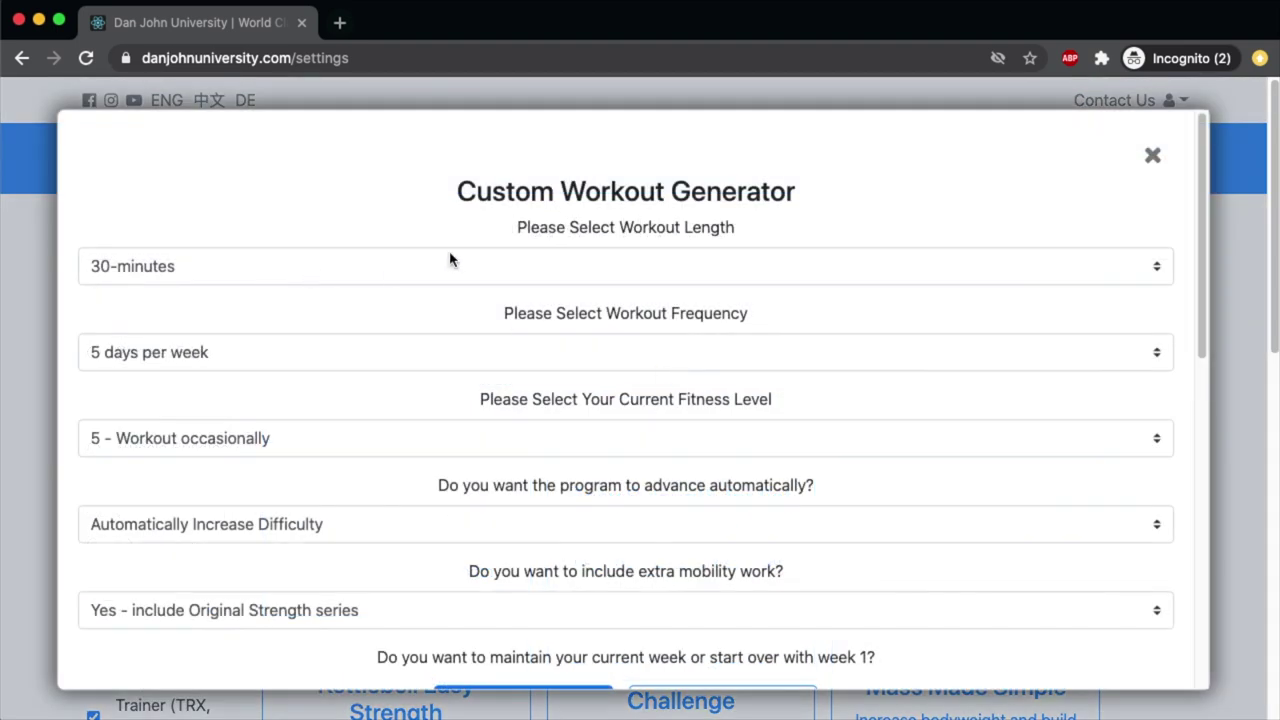
pyautogui.click(420, 266)
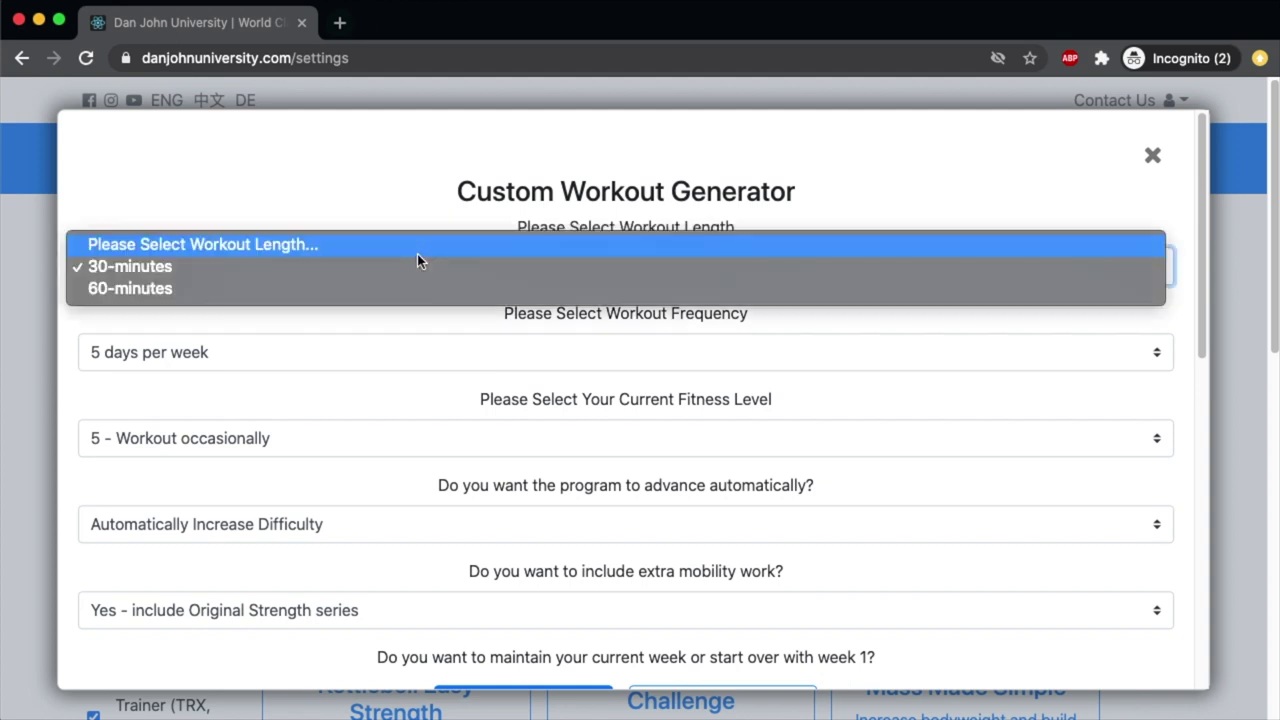
pyautogui.click(390, 296)
pyautogui.click(389, 348)
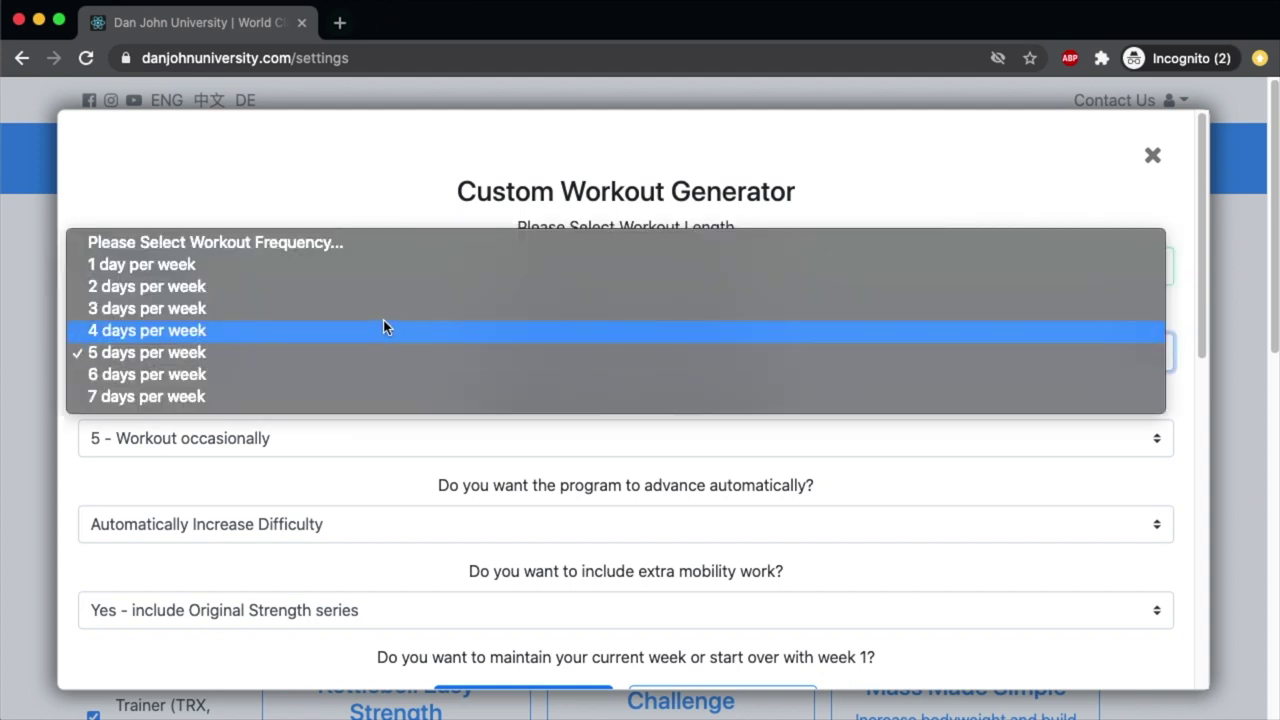
pyautogui.click(384, 327)
# Set fitness level 8 and automatic advancement to Maintain This Challenge
pyautogui.click(377, 439)
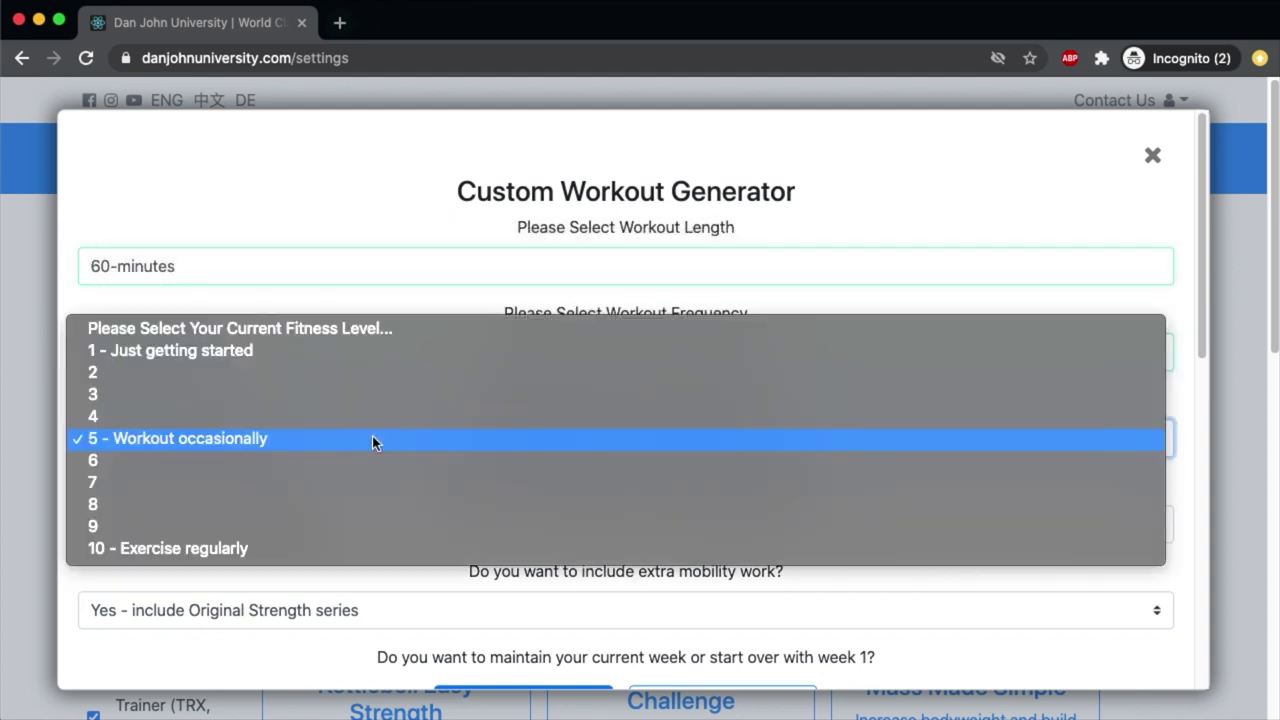
pyautogui.click(356, 504)
pyautogui.click(334, 524)
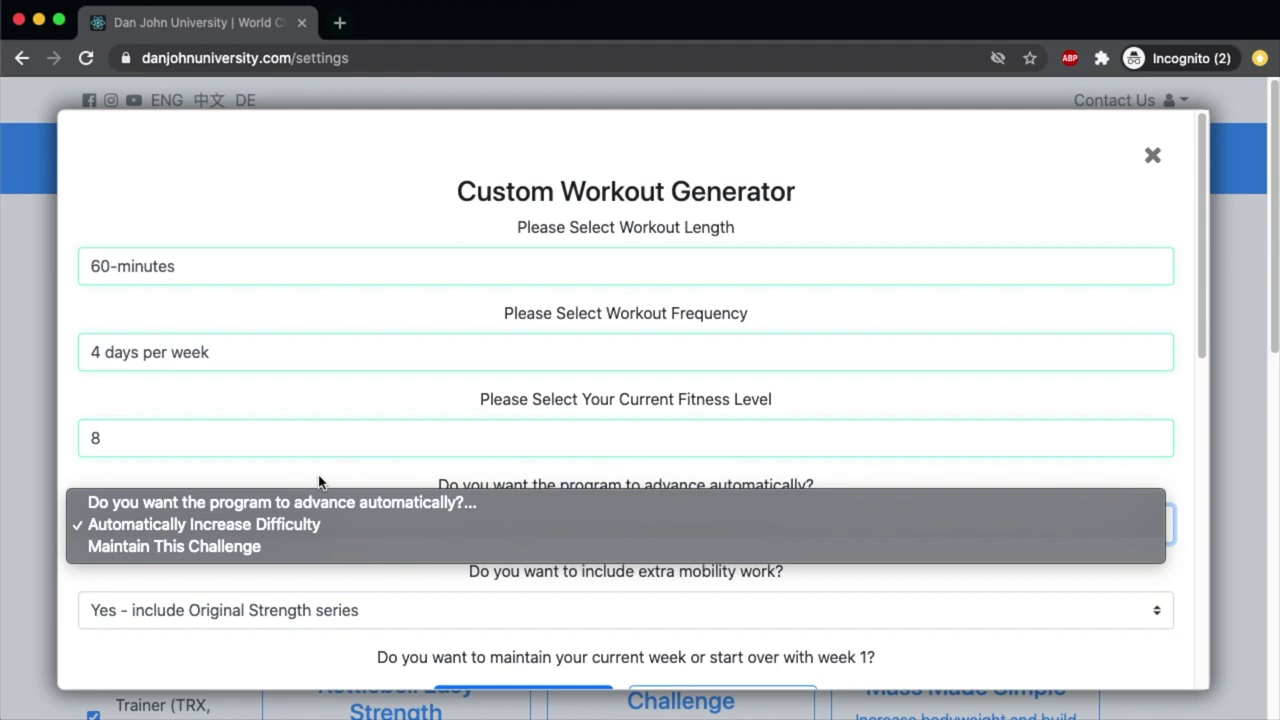
pyautogui.click(301, 546)
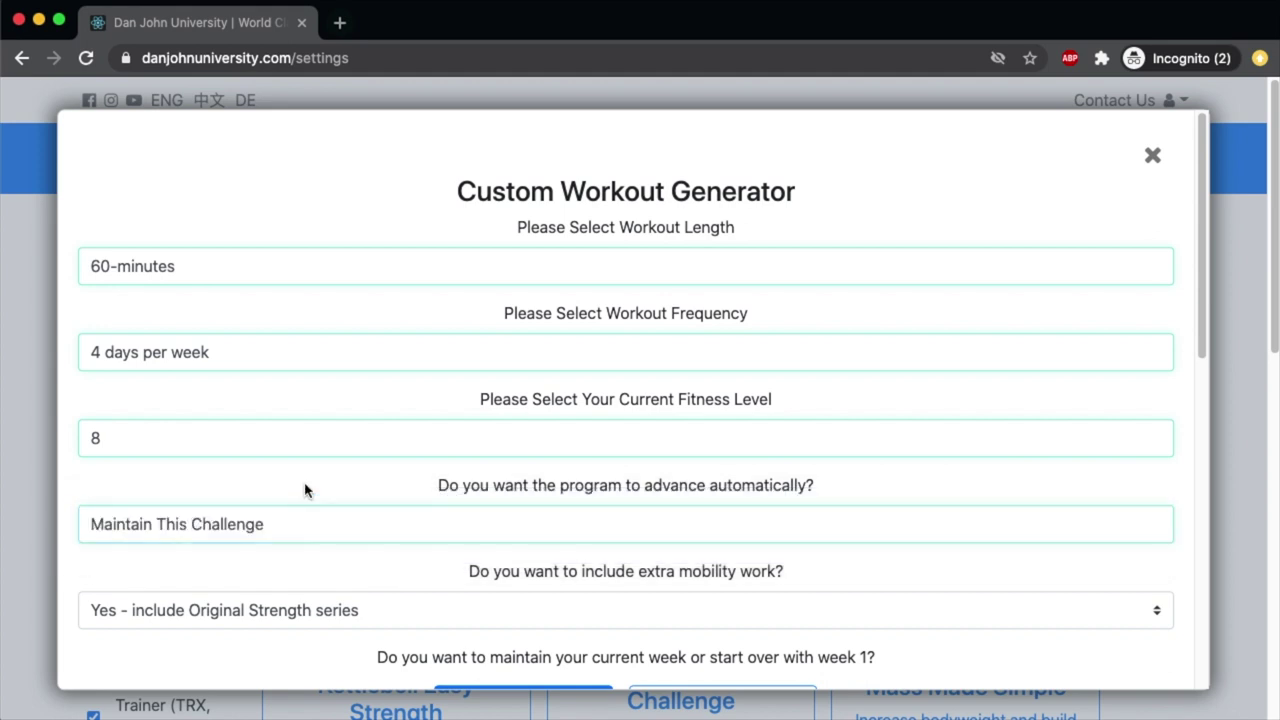
pyautogui.scroll(-2, 308, 492)
pyautogui.scroll(-2, 313, 495)
pyautogui.click(313, 443)
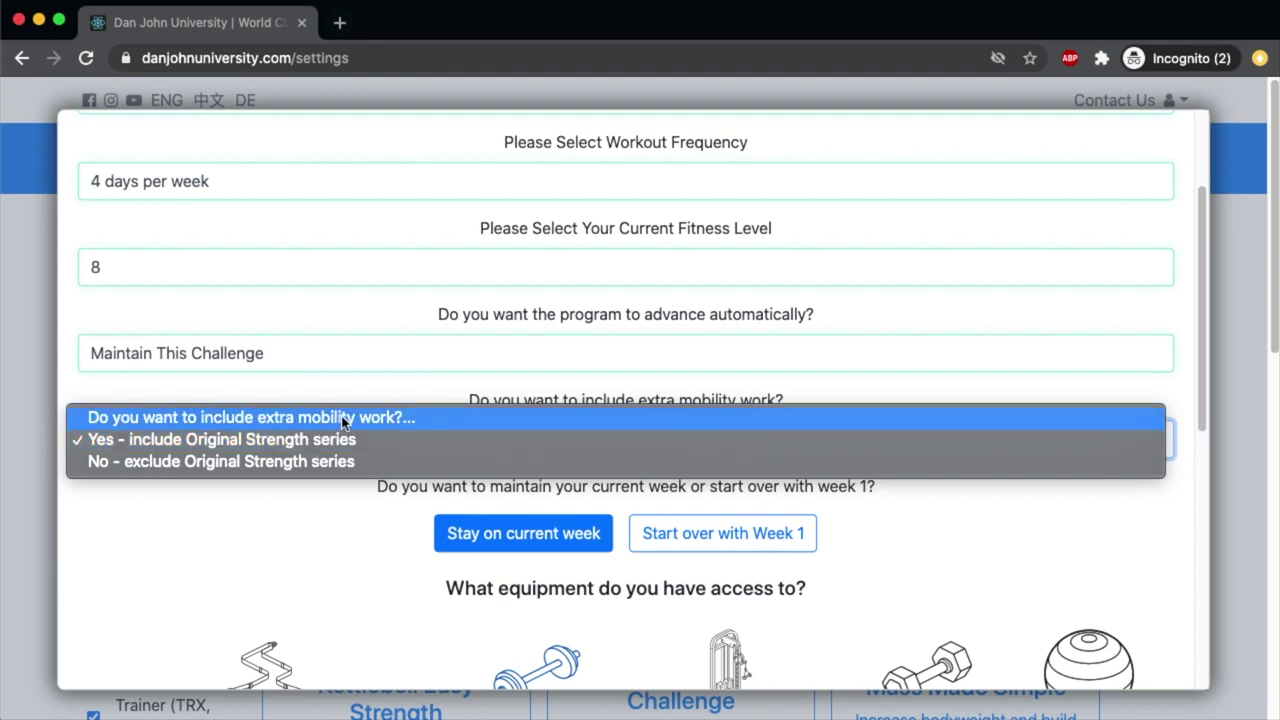
# Keep extra mobility work included with the Original Strength series
pyautogui.click(356, 387)
pyautogui.scroll(-1, 334, 484)
pyautogui.click(368, 494)
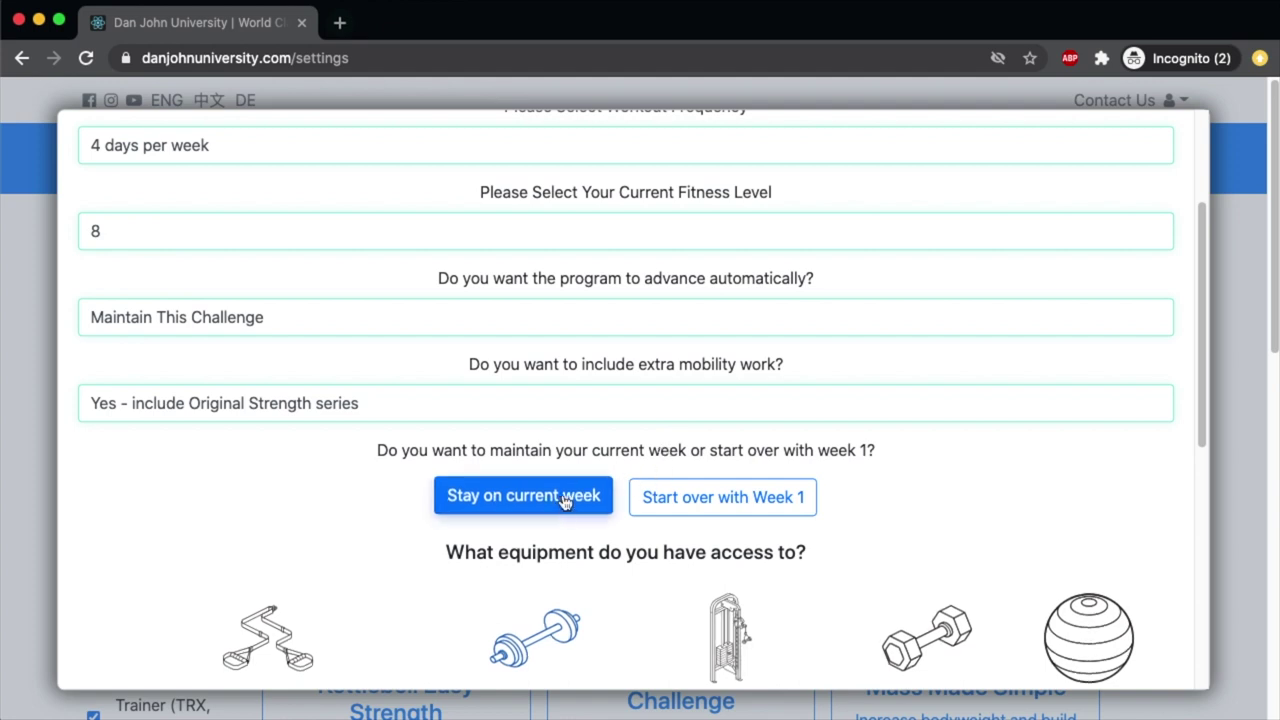
# Pick 'Start over with Week 1', then switch to staying on the current week
pyautogui.click(702, 500)
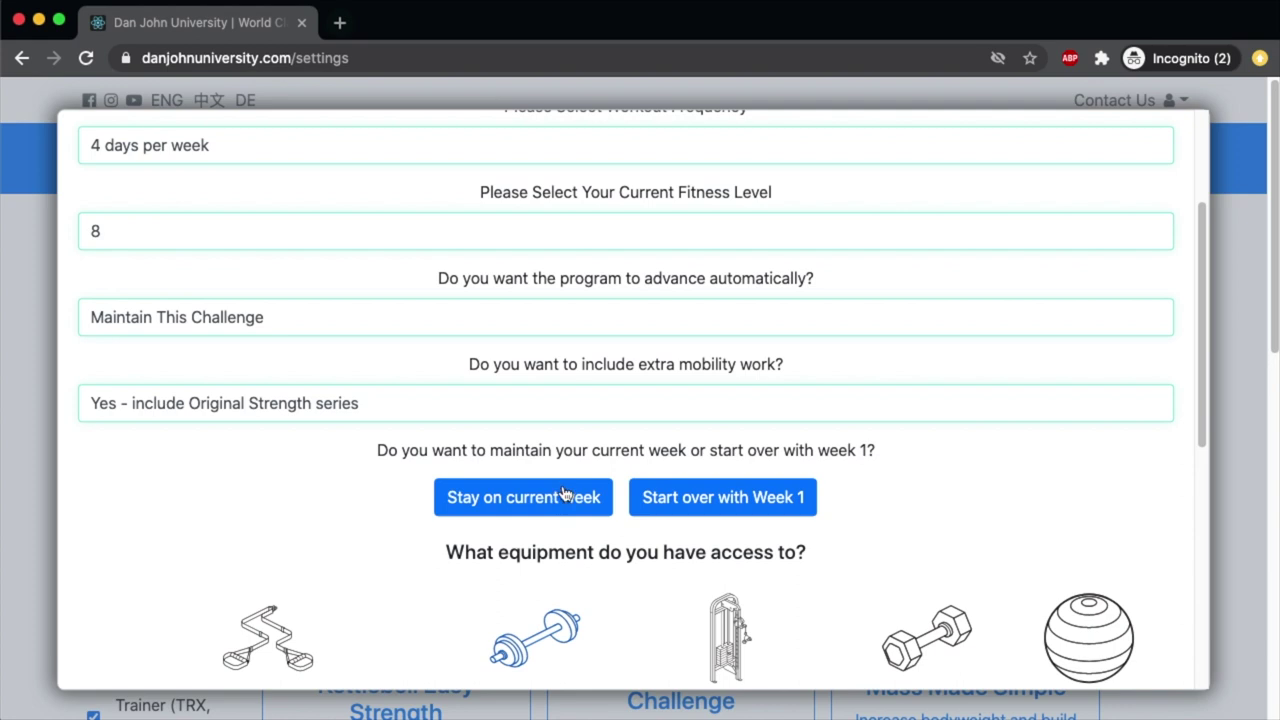
pyautogui.scroll(-2, 815, 550)
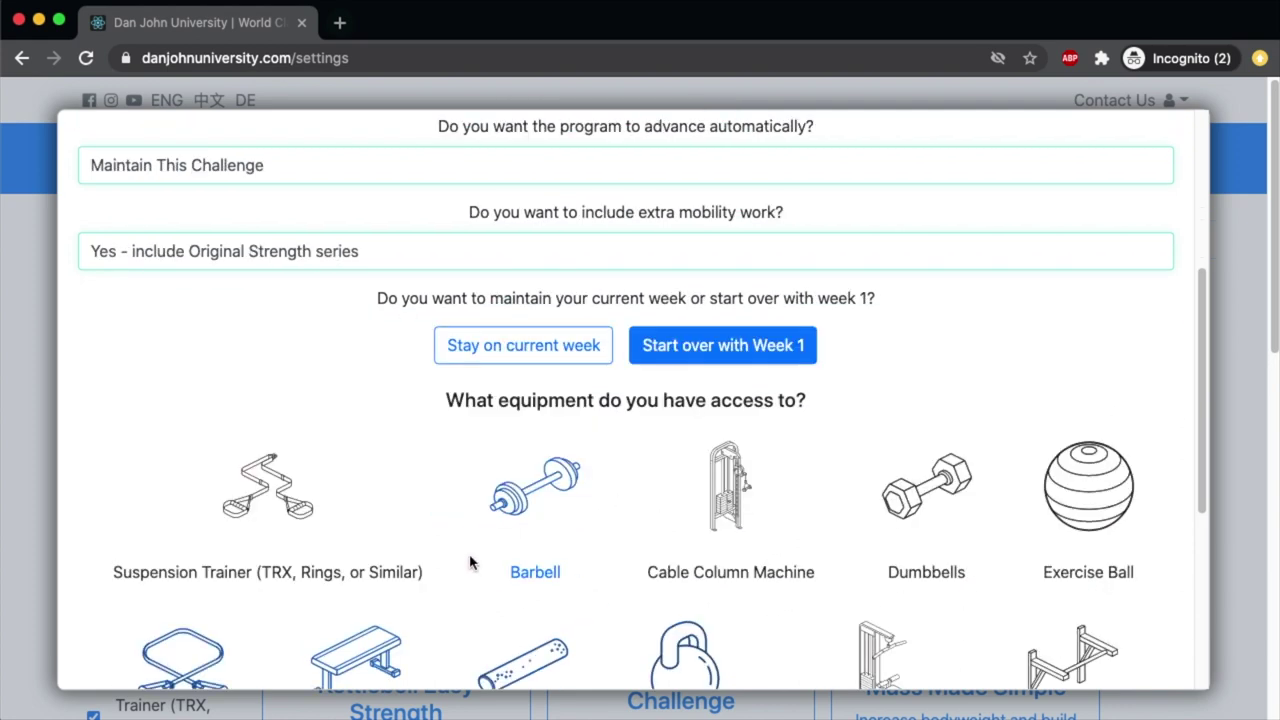
pyautogui.click(468, 355)
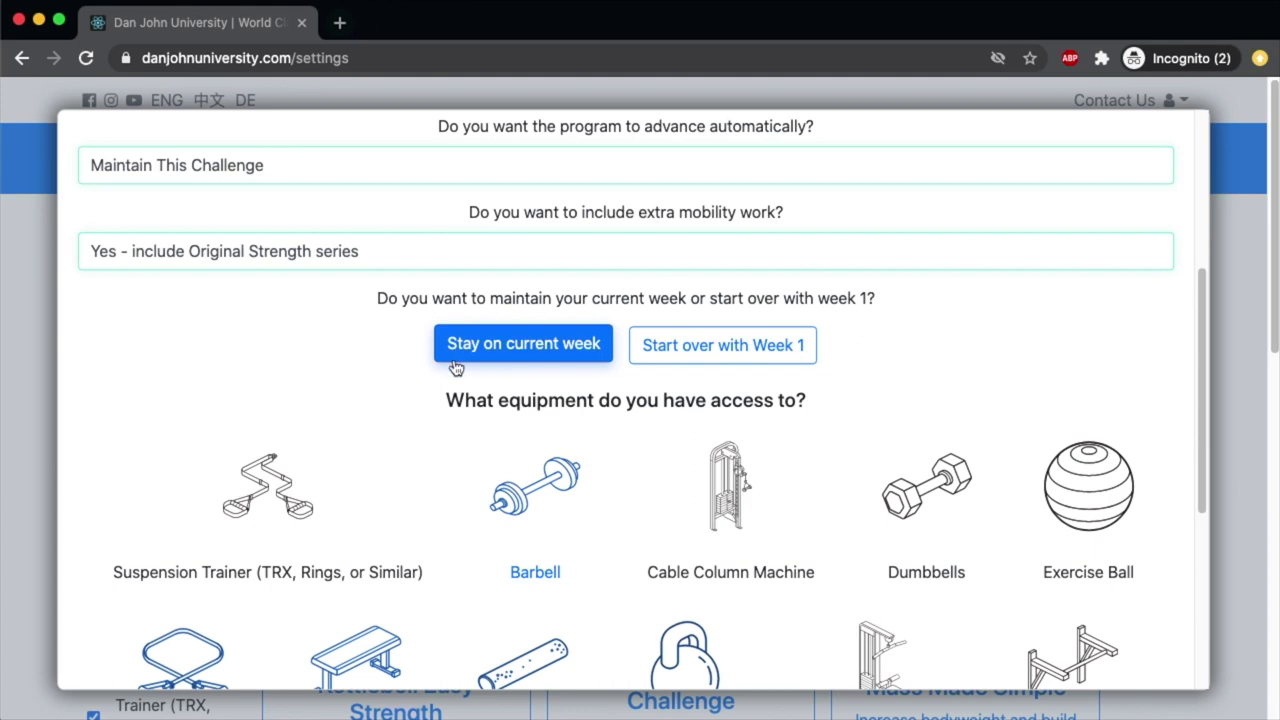
# Add Suspension Trainer, Cable Column Machine and Dumbbells to the available equipment
pyautogui.scroll(-1, 480, 451)
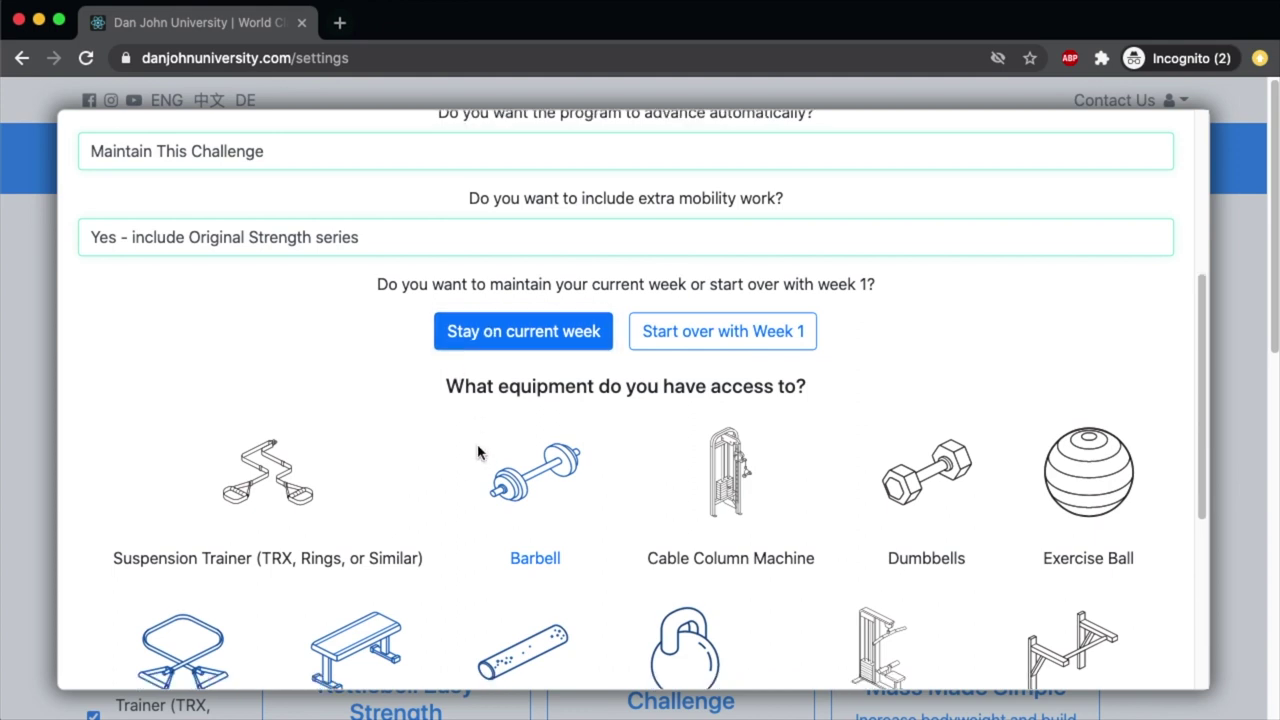
pyautogui.scroll(-5, 468, 450)
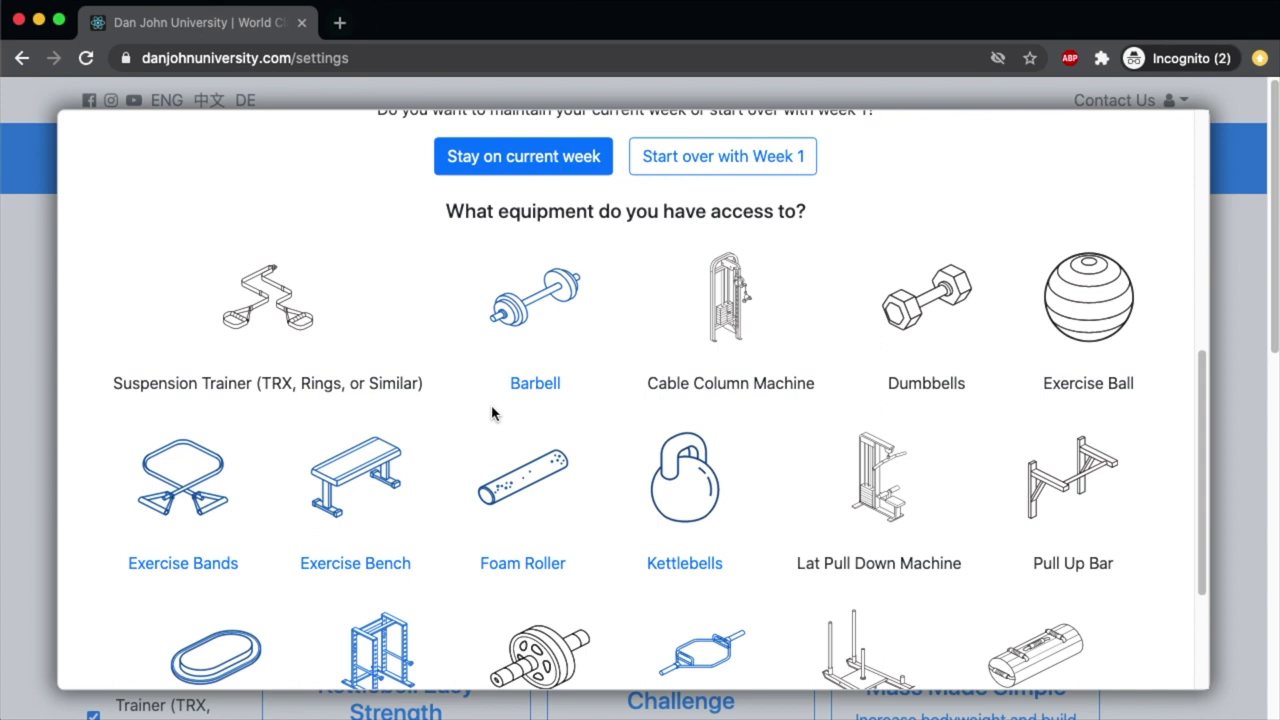
pyautogui.click(276, 330)
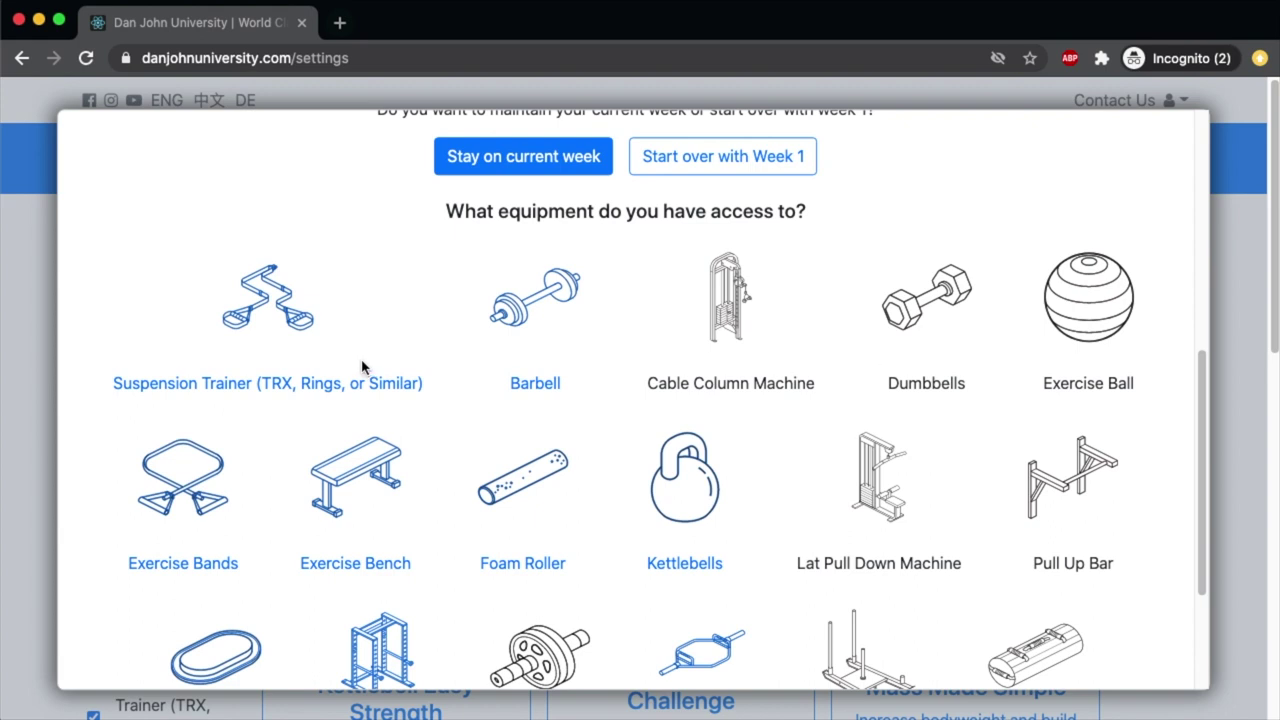
pyautogui.scroll(-1, 493, 378)
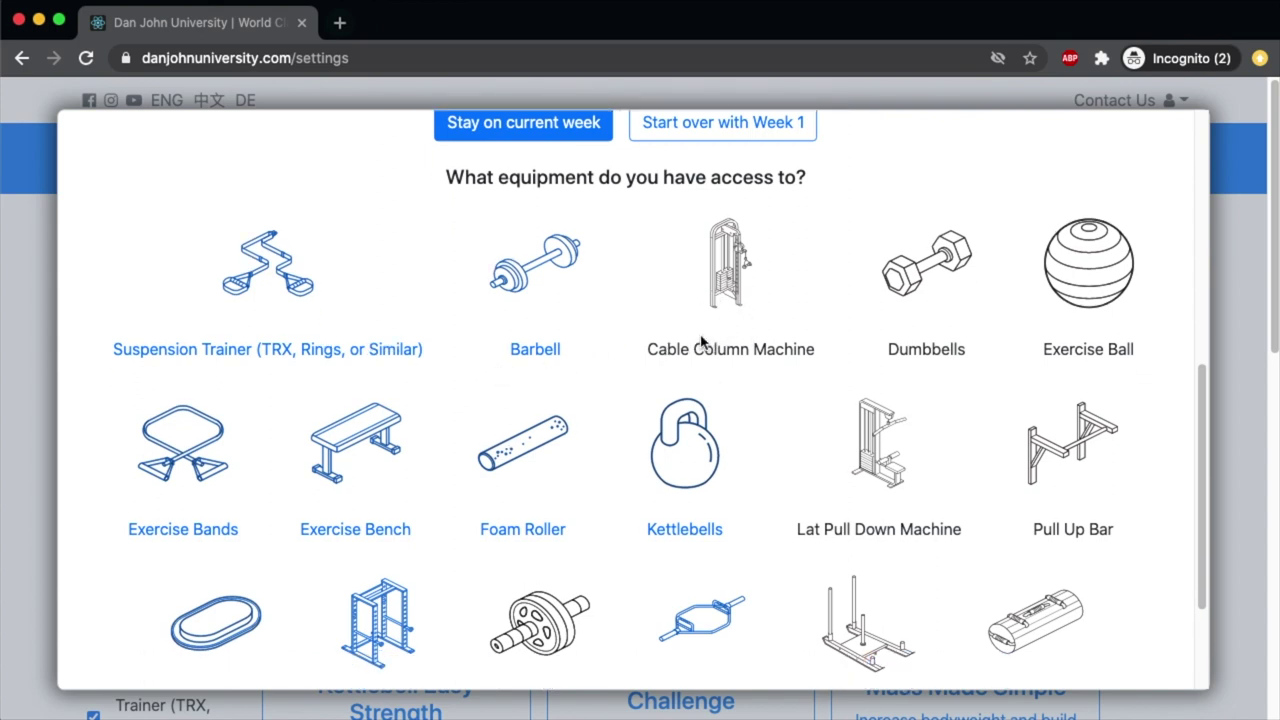
pyautogui.click(725, 296)
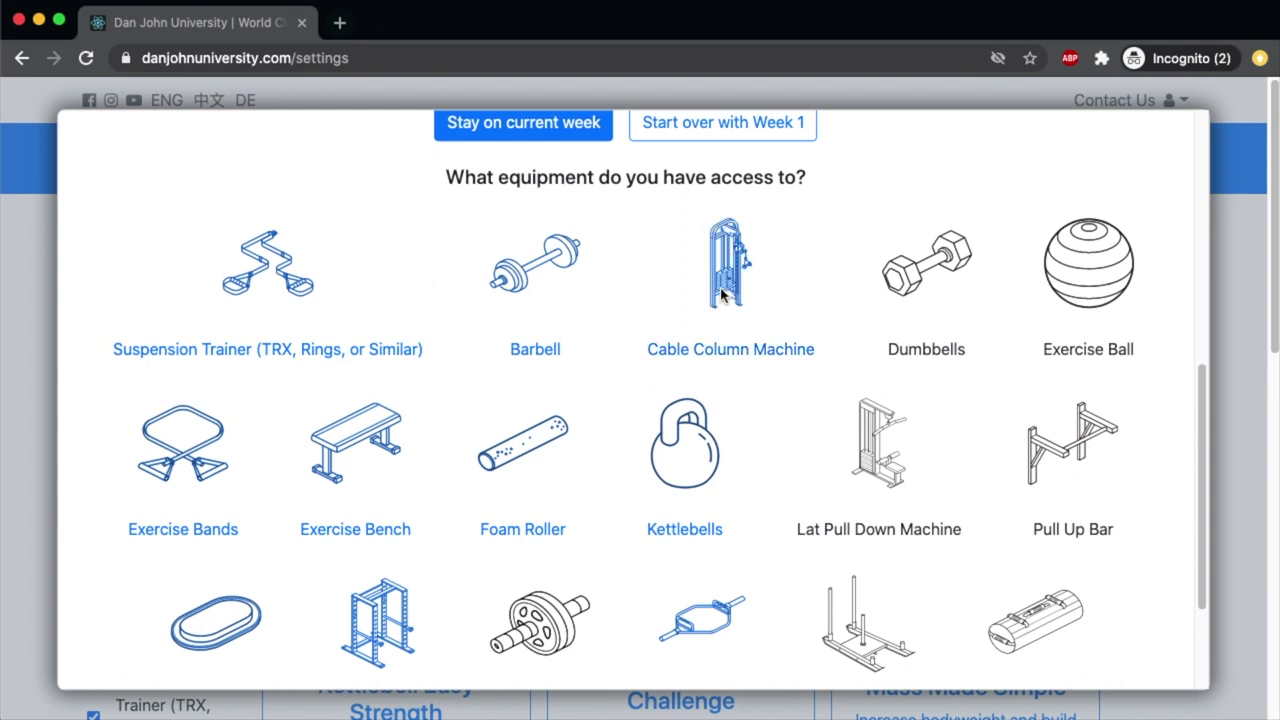
pyautogui.click(949, 268)
# Set the program to start immediately instead of previewing, and submit the settings
pyautogui.scroll(-5, 790, 400)
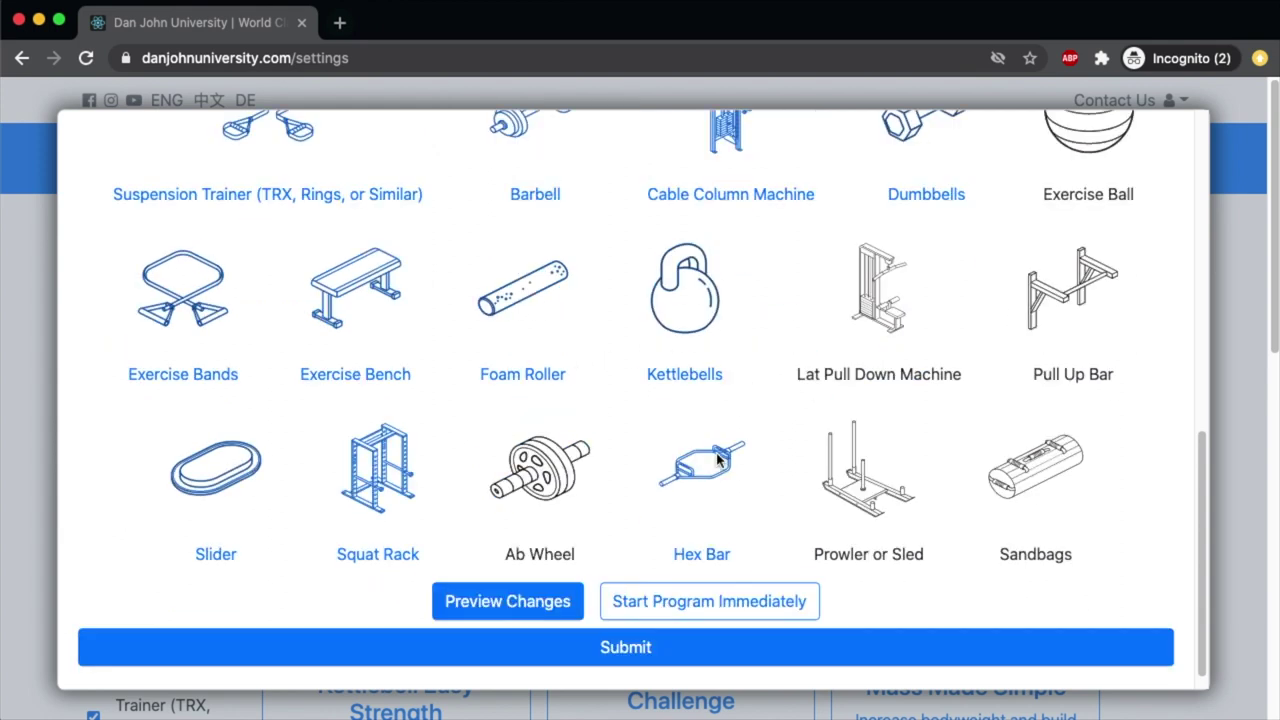
pyautogui.scroll(-1, 685, 341)
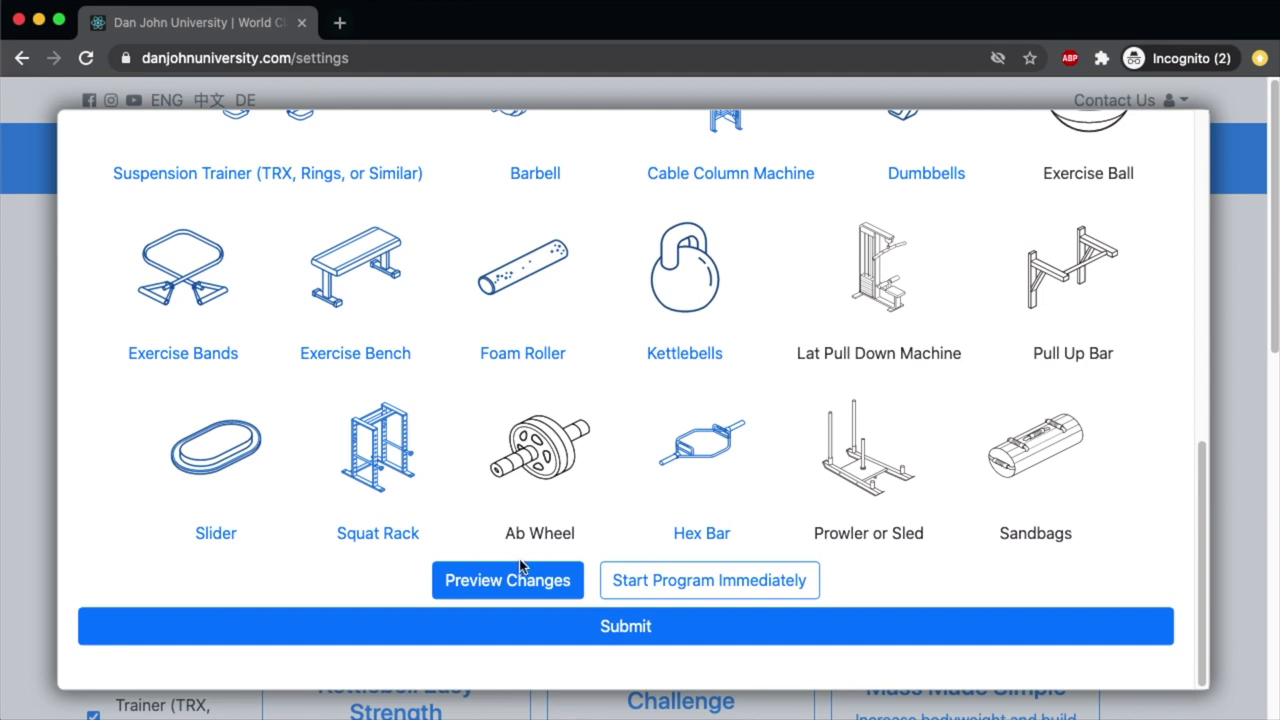
pyautogui.click(506, 588)
pyautogui.click(664, 580)
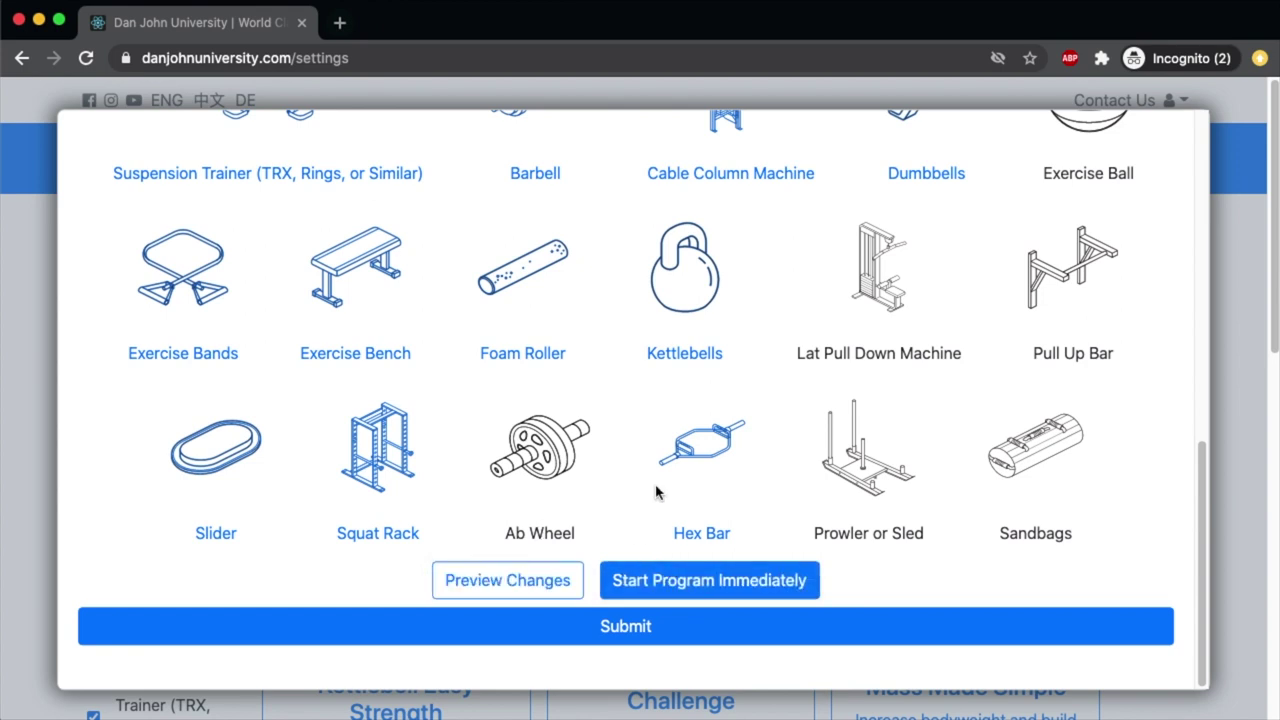
pyautogui.click(629, 626)
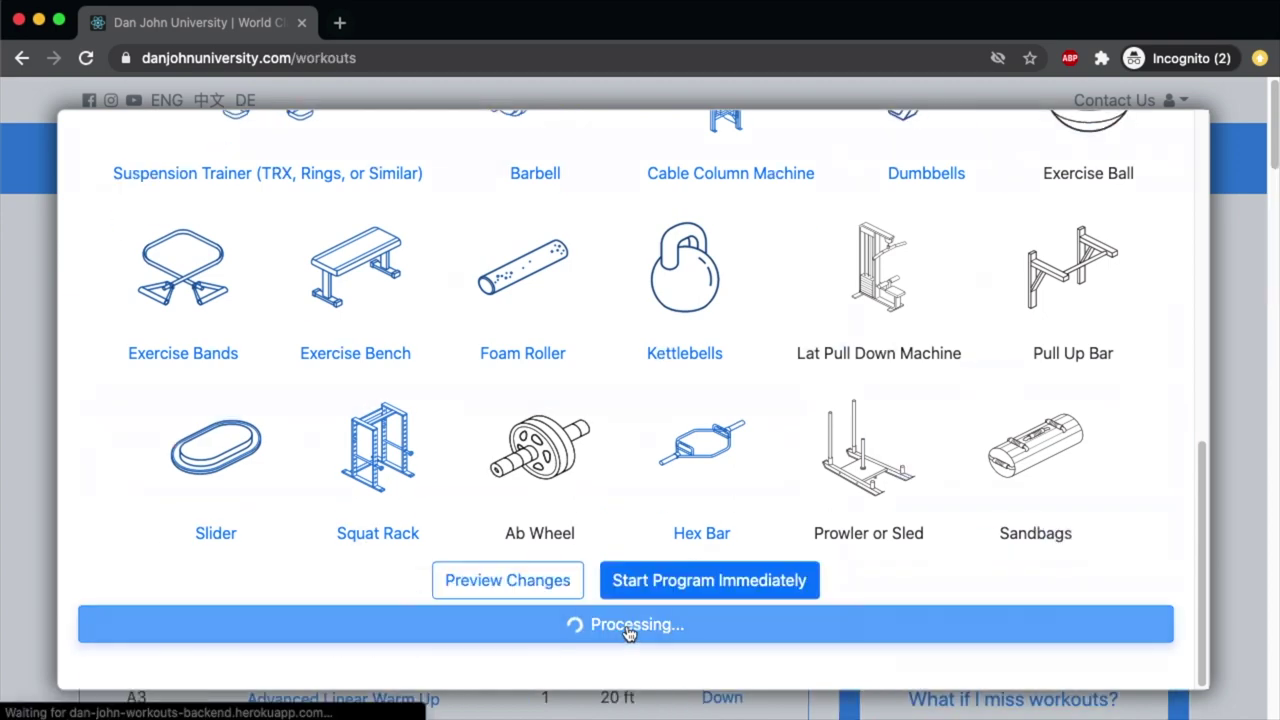
# Browse the Workout Setup program catalog and view the Easy Strength / 40-Day Program details
pyautogui.scroll(-5, 620, 523)
pyautogui.scroll(-3, 612, 505)
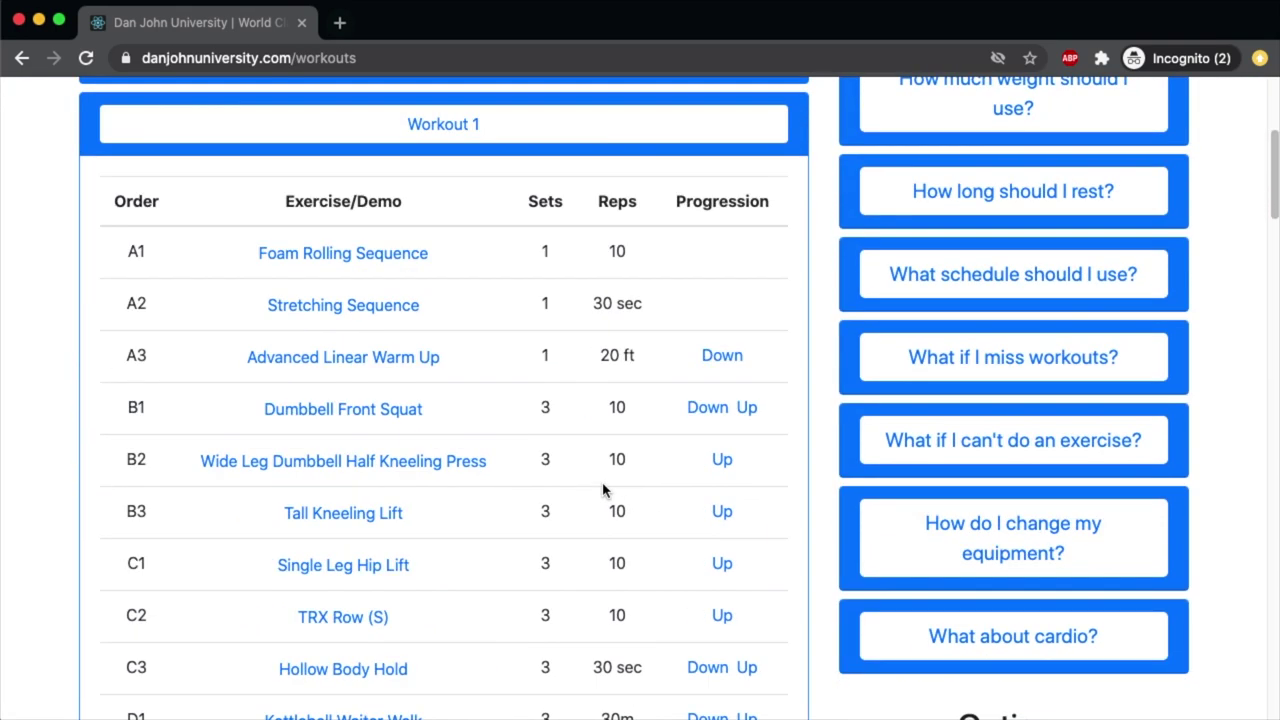
pyautogui.scroll(7, 603, 489)
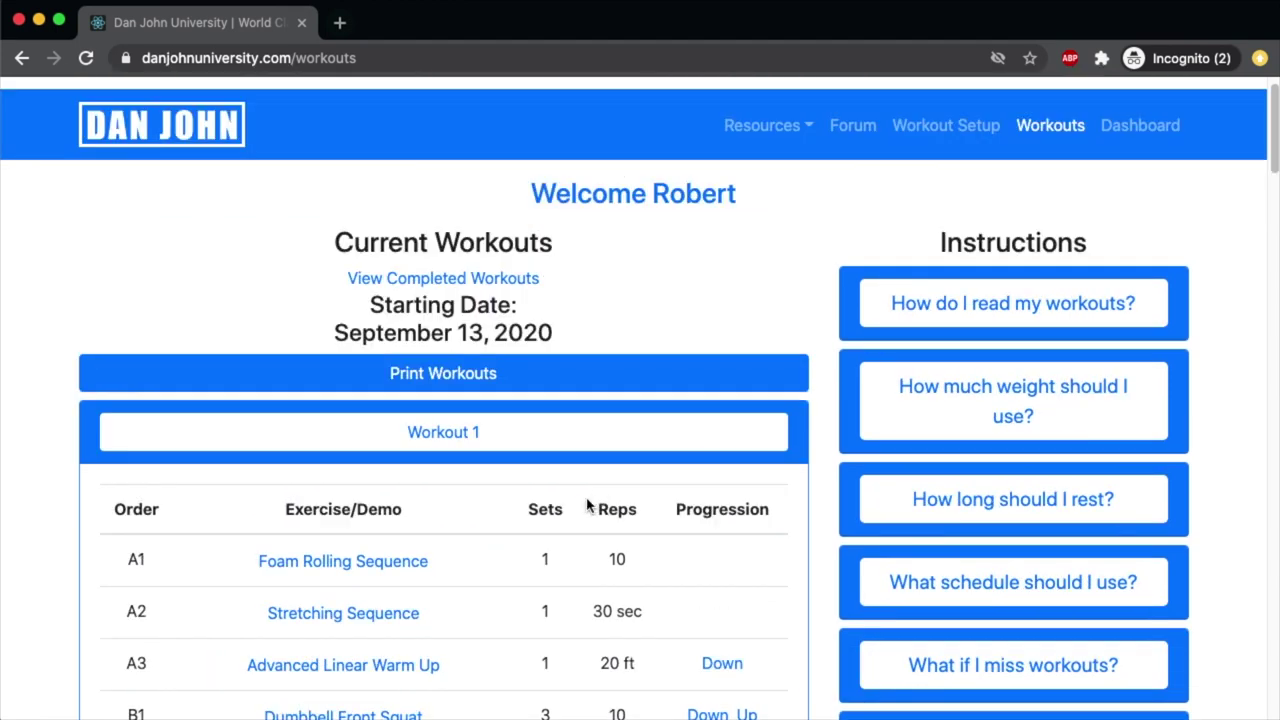
pyautogui.click(913, 138)
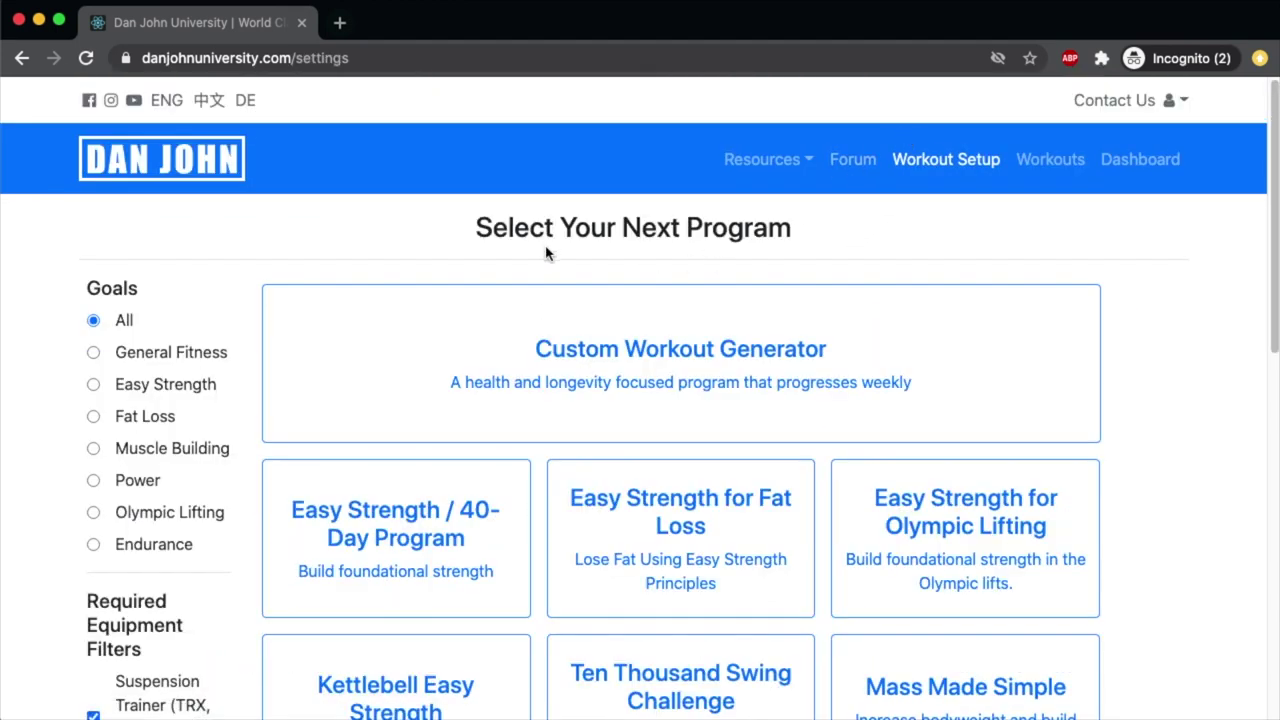
pyautogui.scroll(-1, 557, 258)
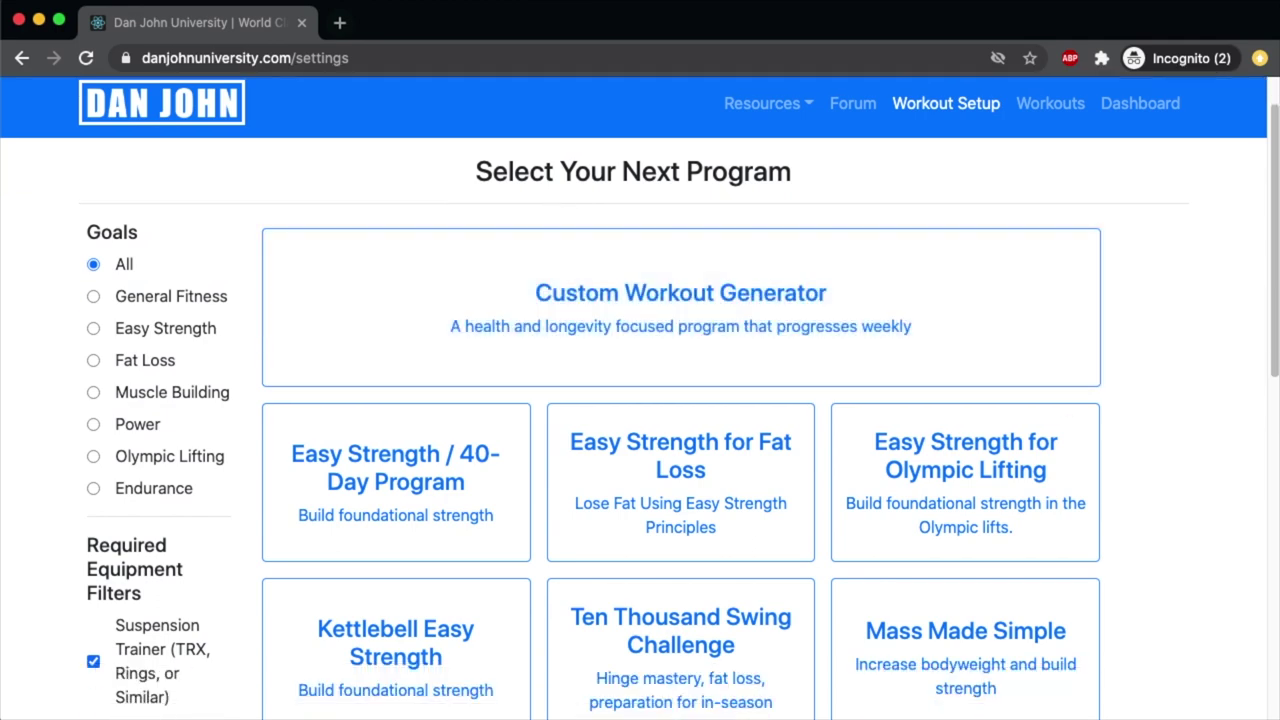
pyautogui.scroll(-3, 1122, 436)
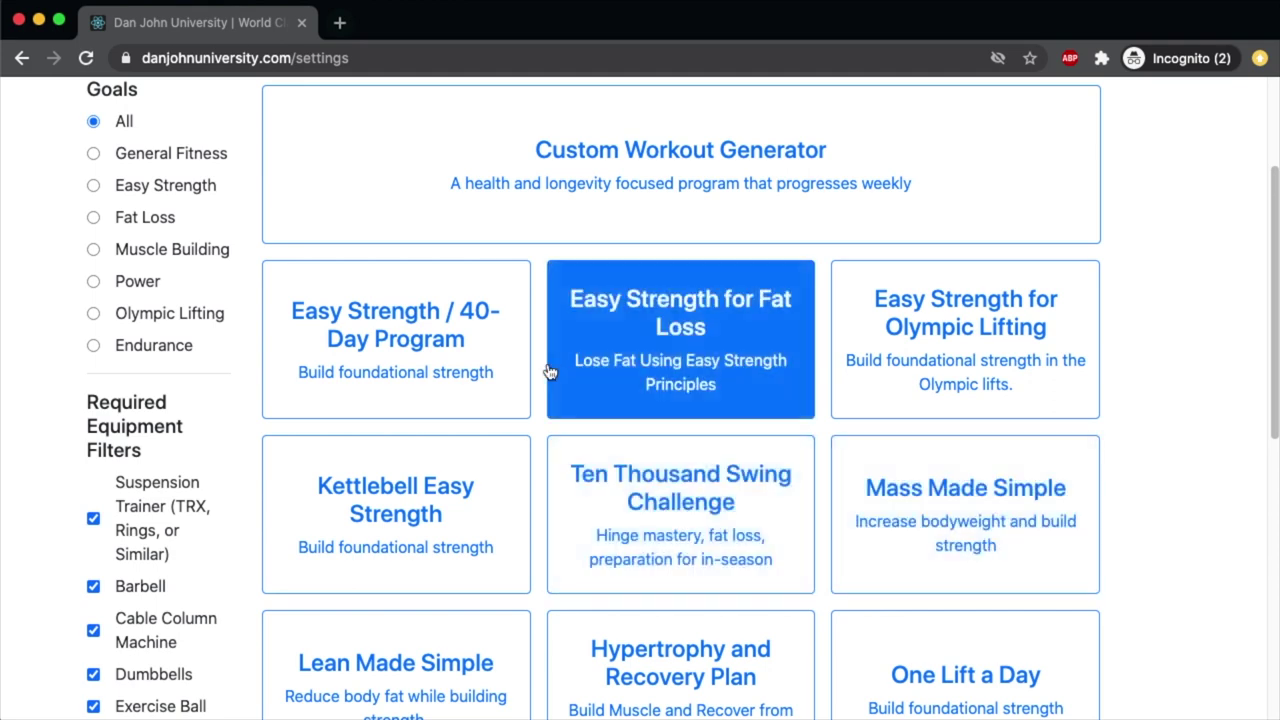
pyautogui.click(494, 405)
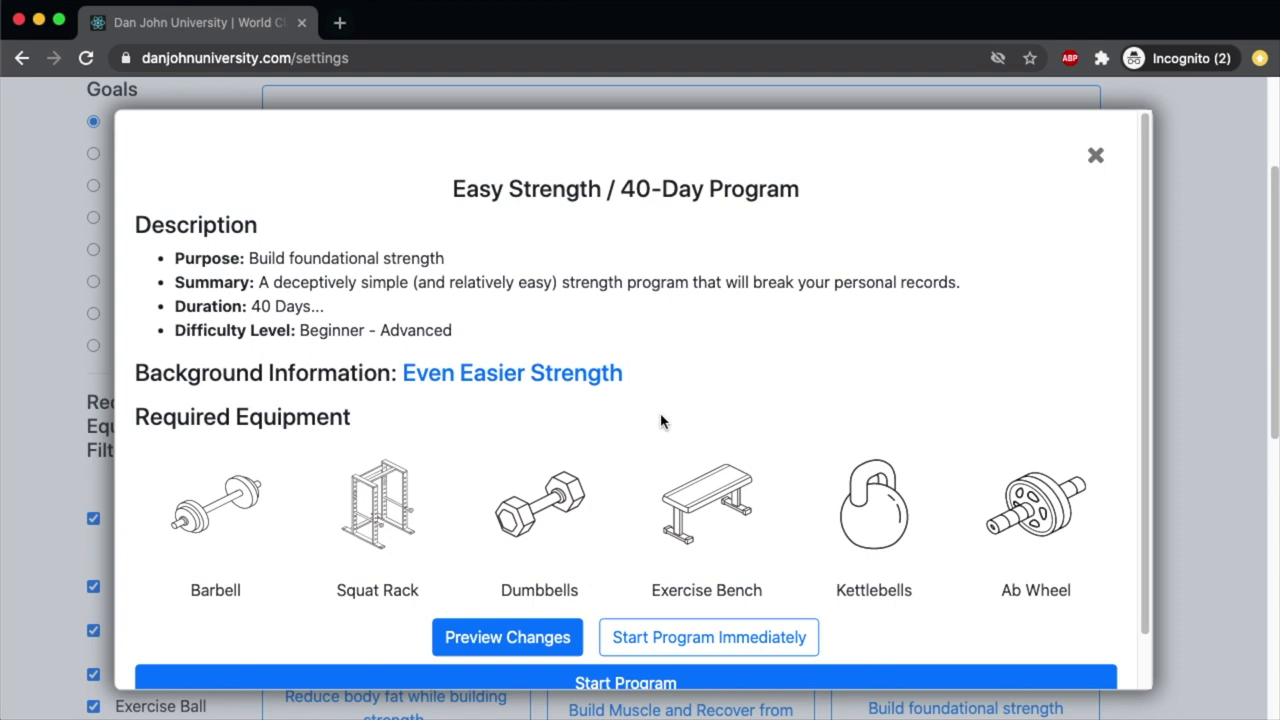
pyautogui.scroll(-2, 440, 396)
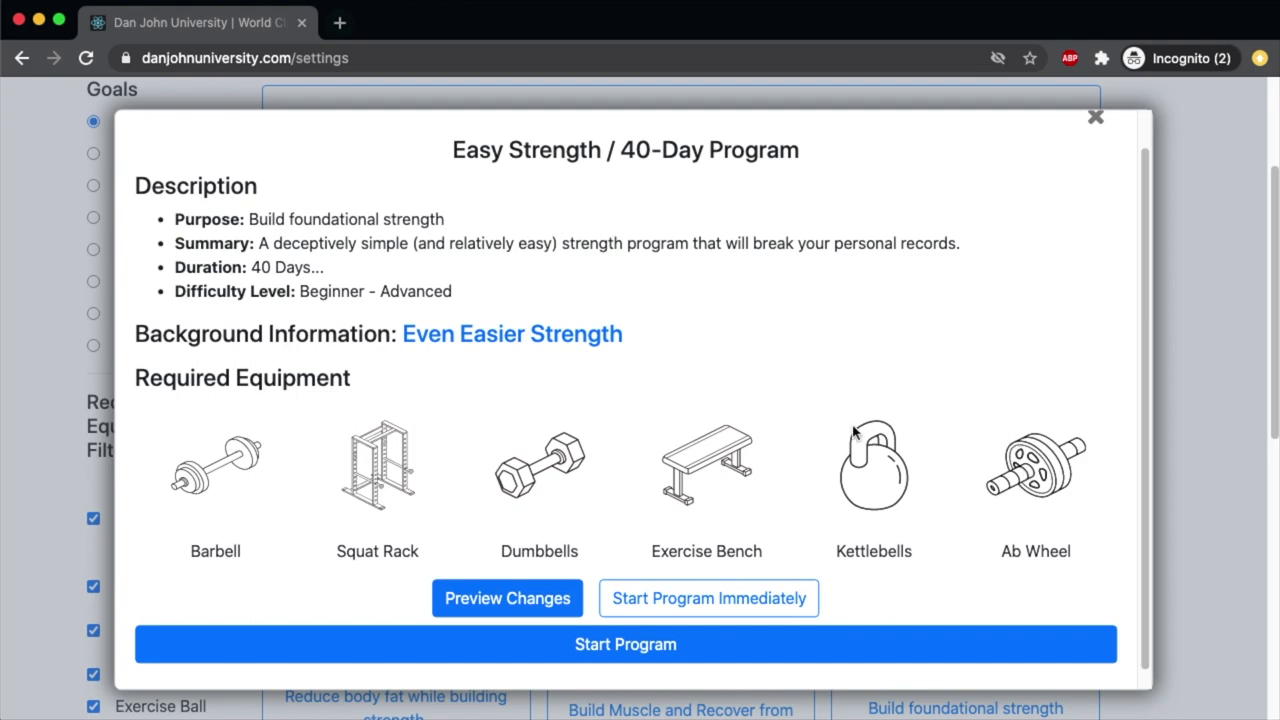
pyautogui.click(1096, 119)
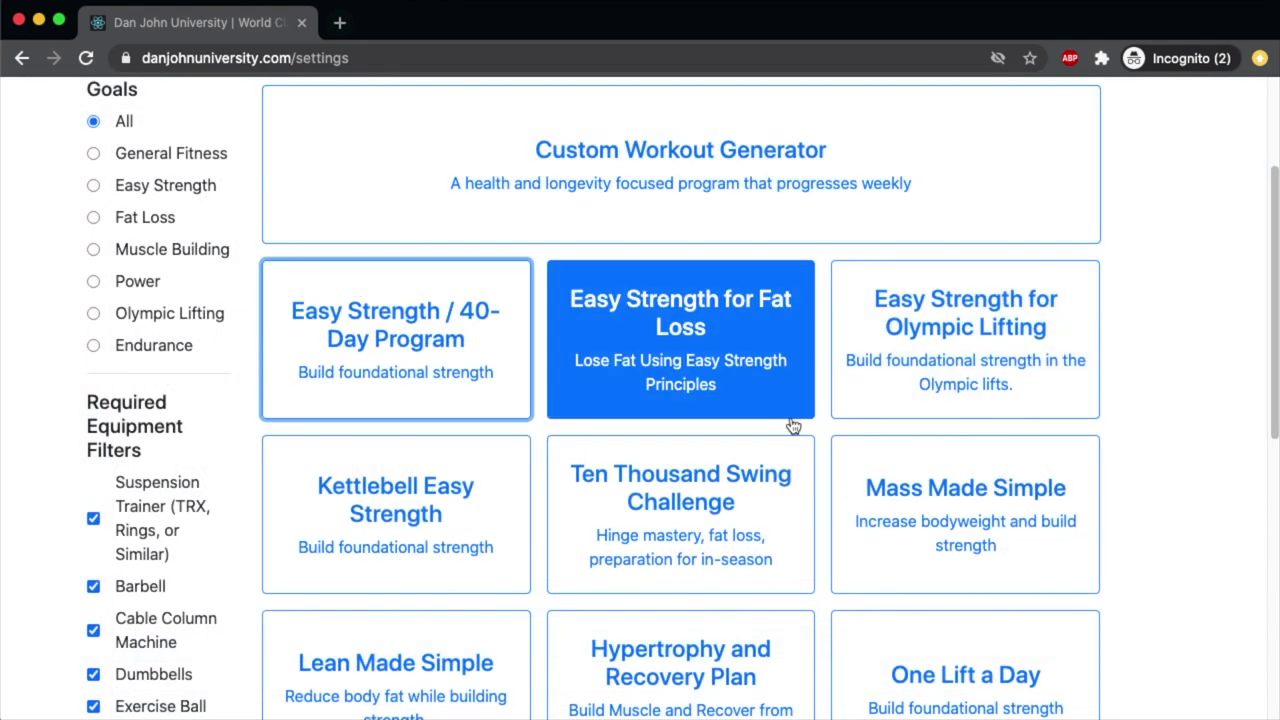
pyautogui.scroll(-3, 840, 395)
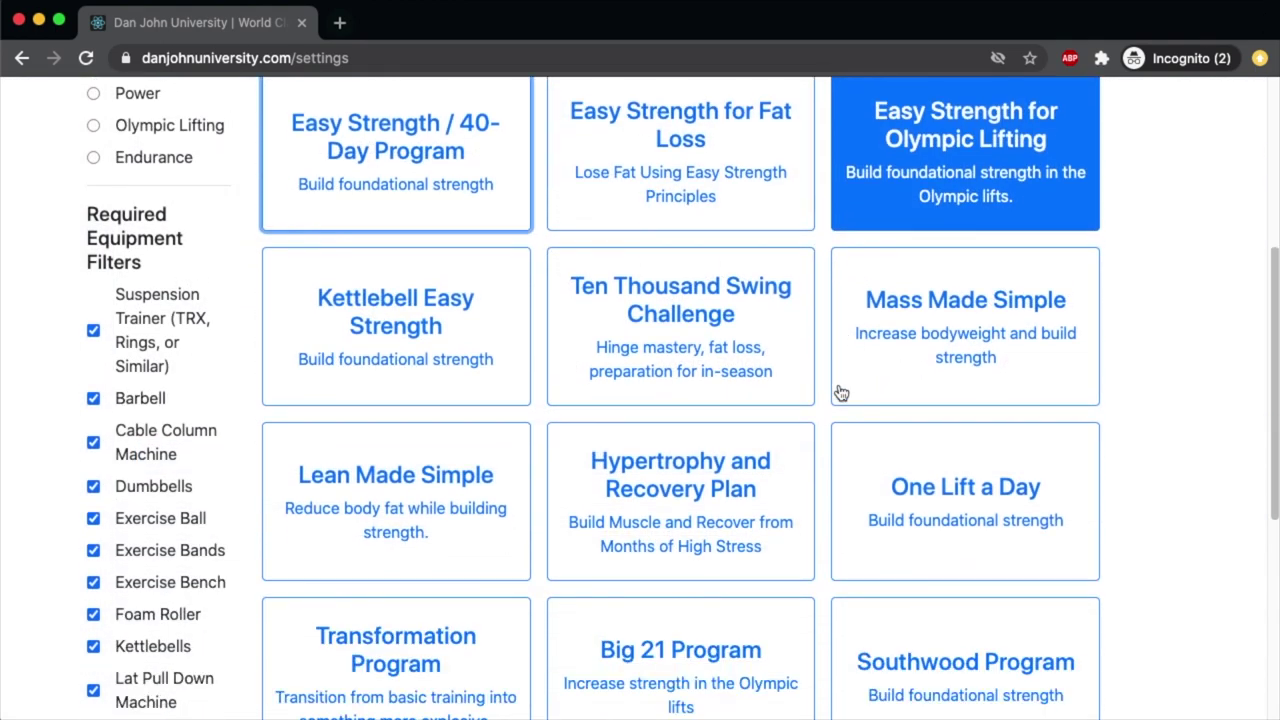
pyautogui.scroll(-3, 838, 392)
pyautogui.click(777, 480)
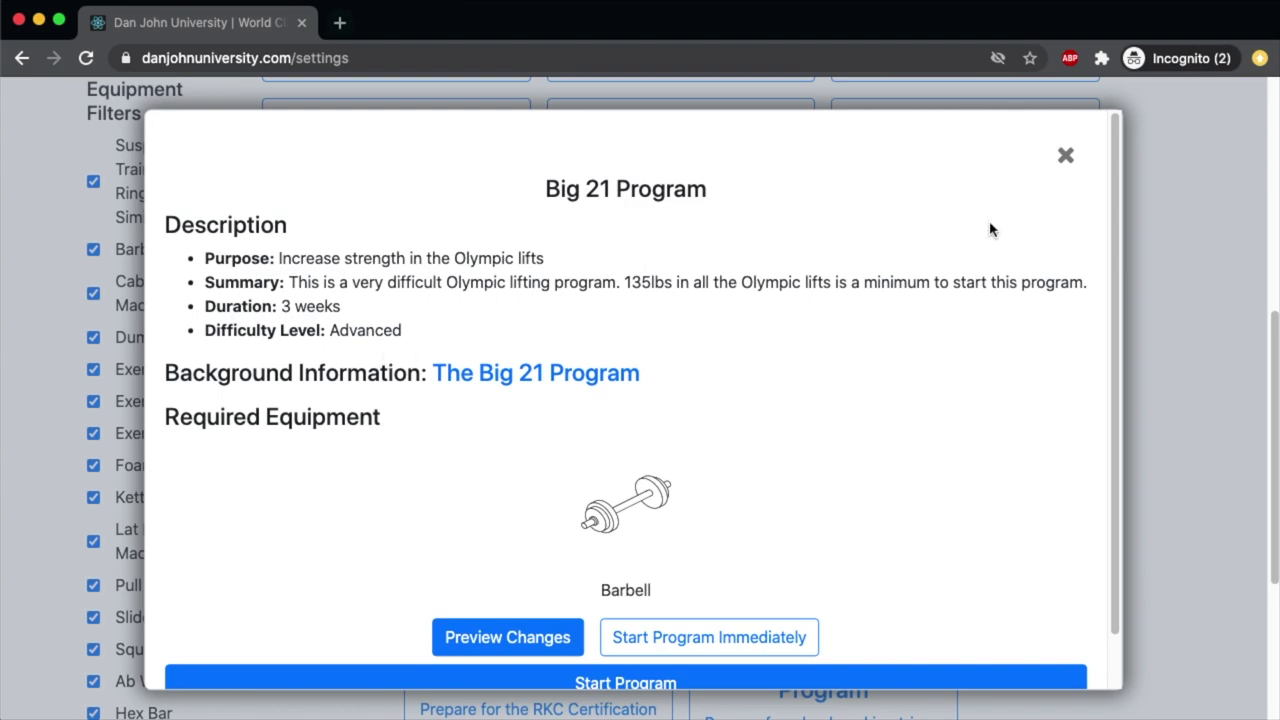
pyautogui.click(1068, 157)
pyautogui.scroll(5, 370, 470)
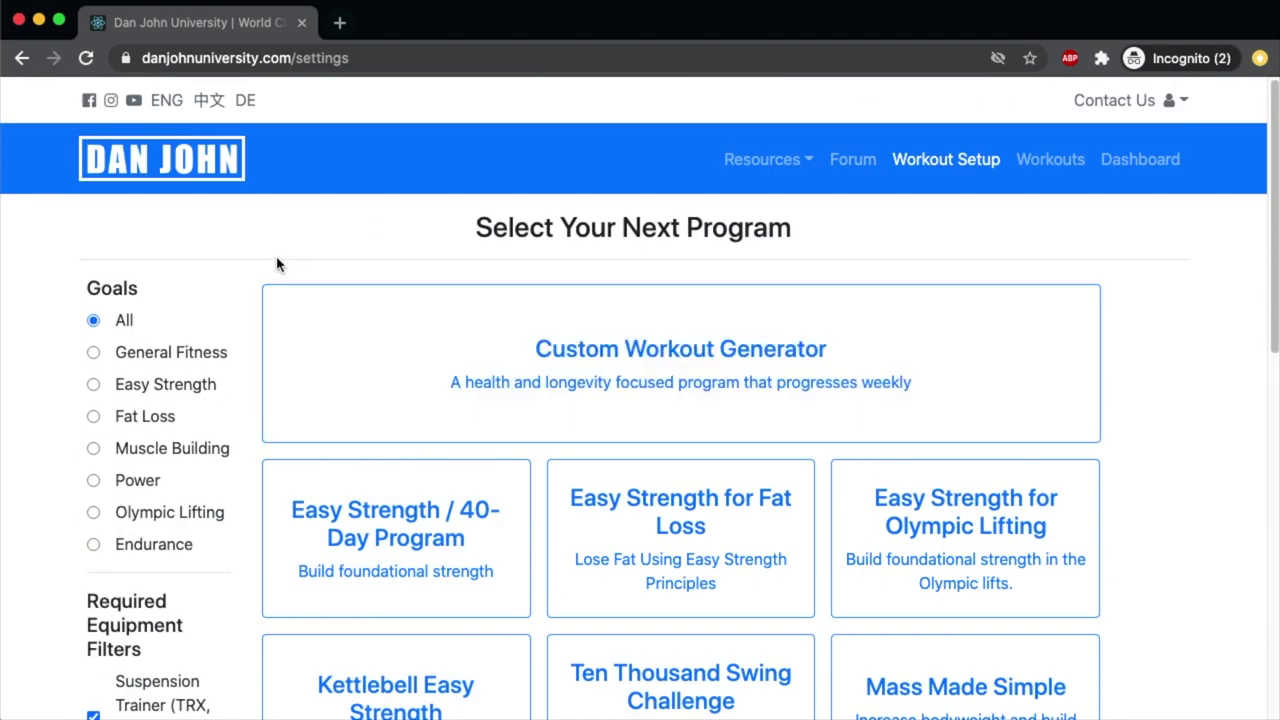
pyautogui.scroll(-1, 248, 298)
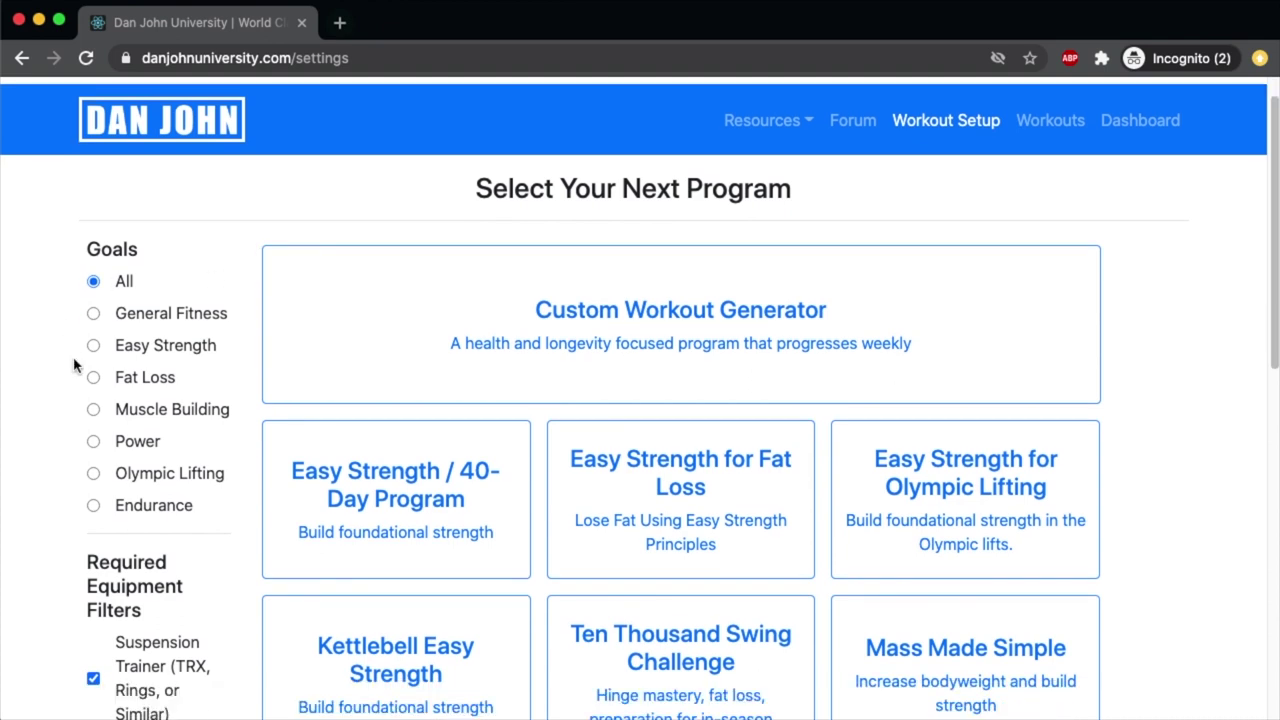
pyautogui.click(196, 318)
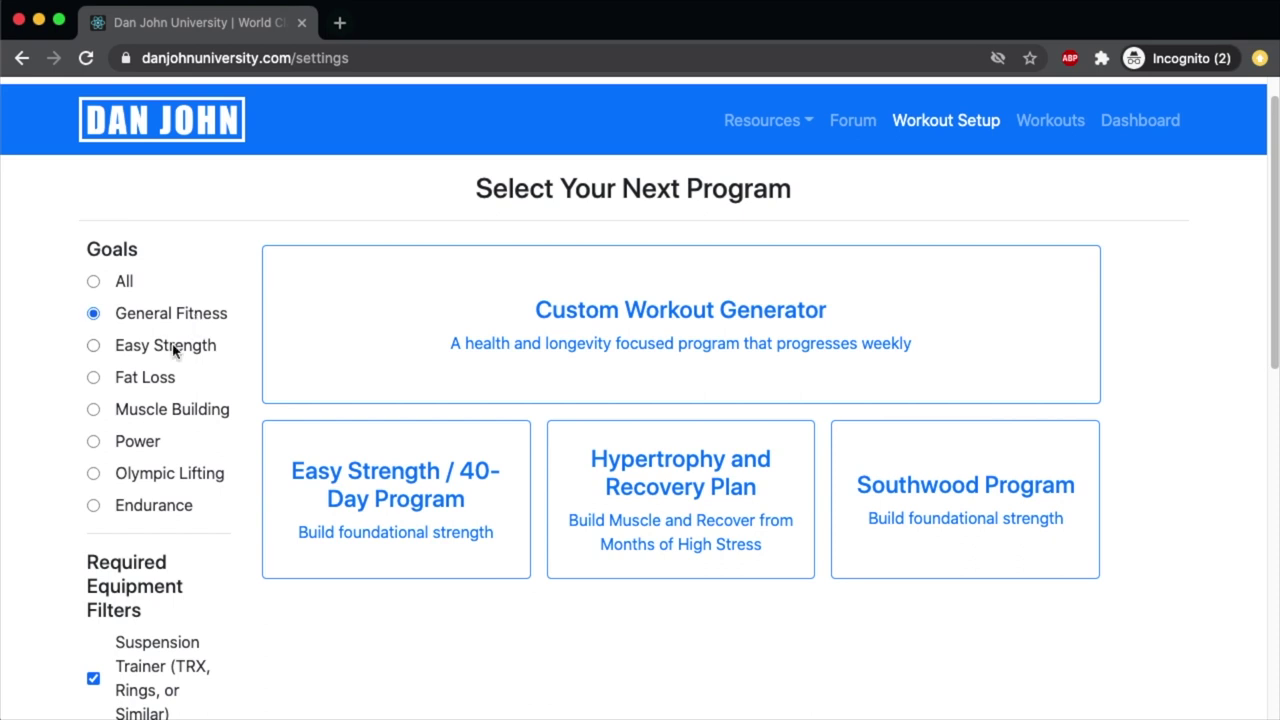
pyautogui.click(172, 348)
pyautogui.click(153, 381)
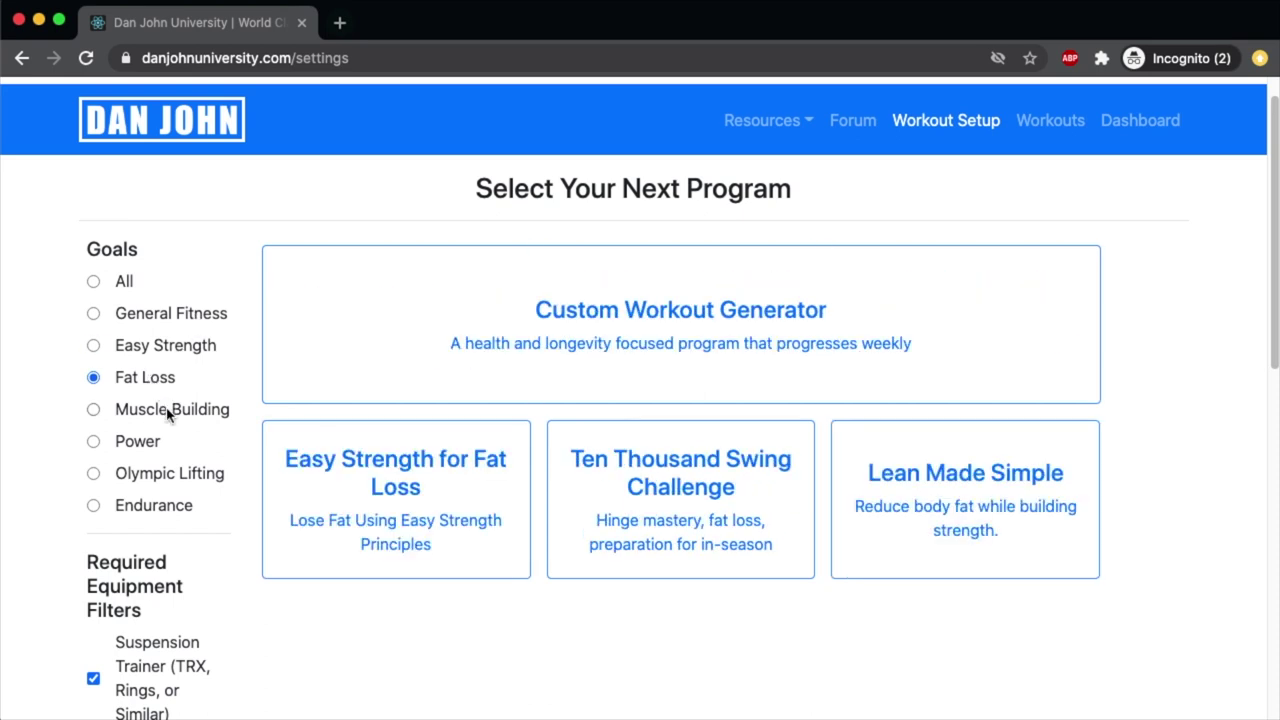
pyautogui.click(168, 413)
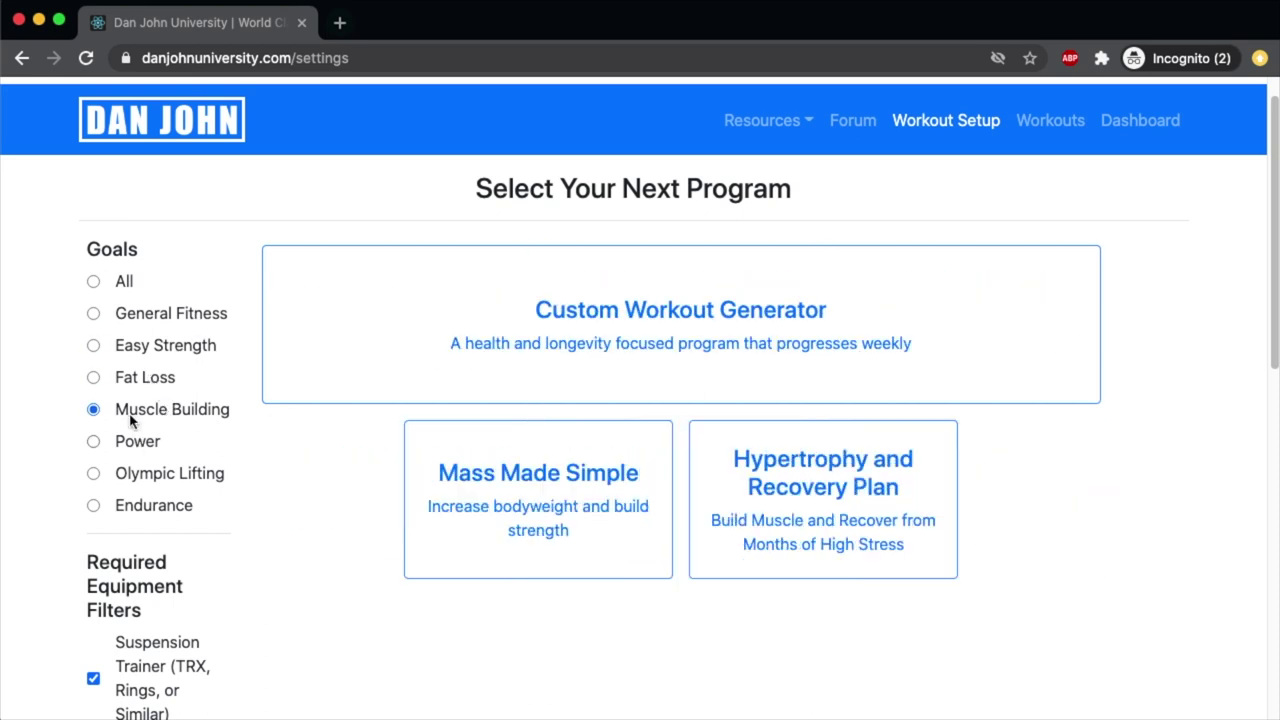
pyautogui.click(138, 322)
pyautogui.click(131, 294)
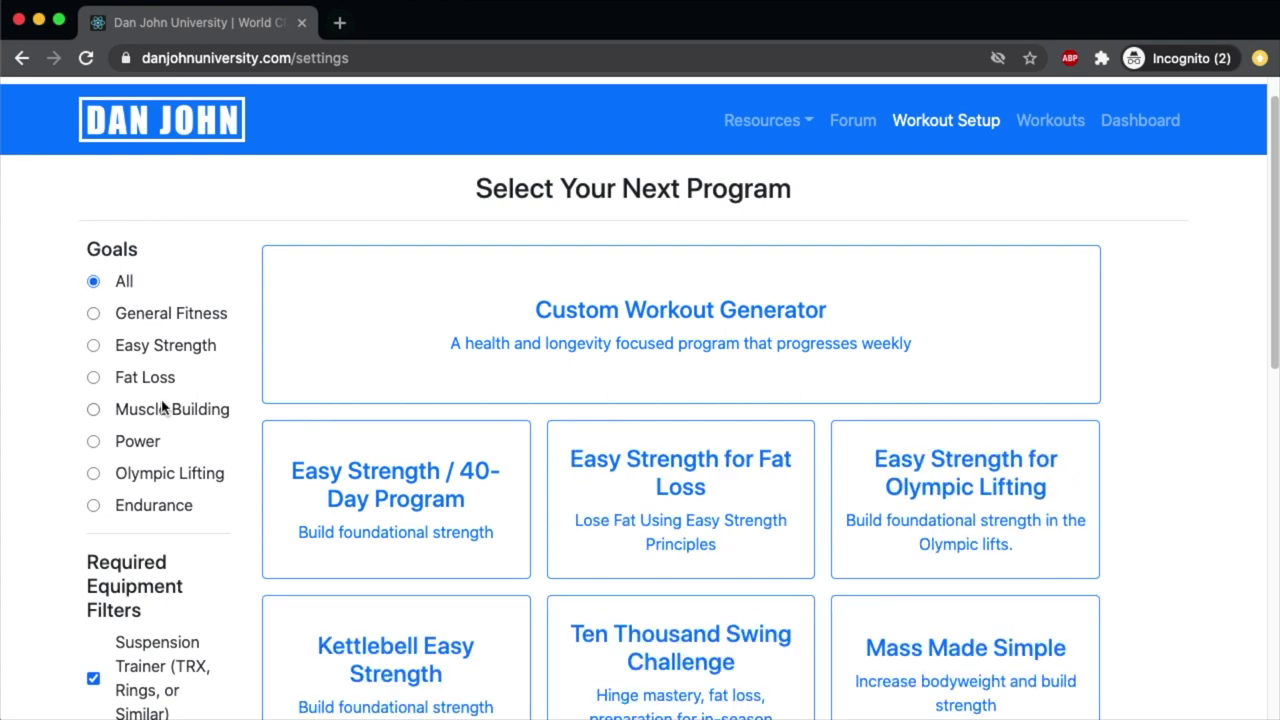
pyautogui.click(148, 475)
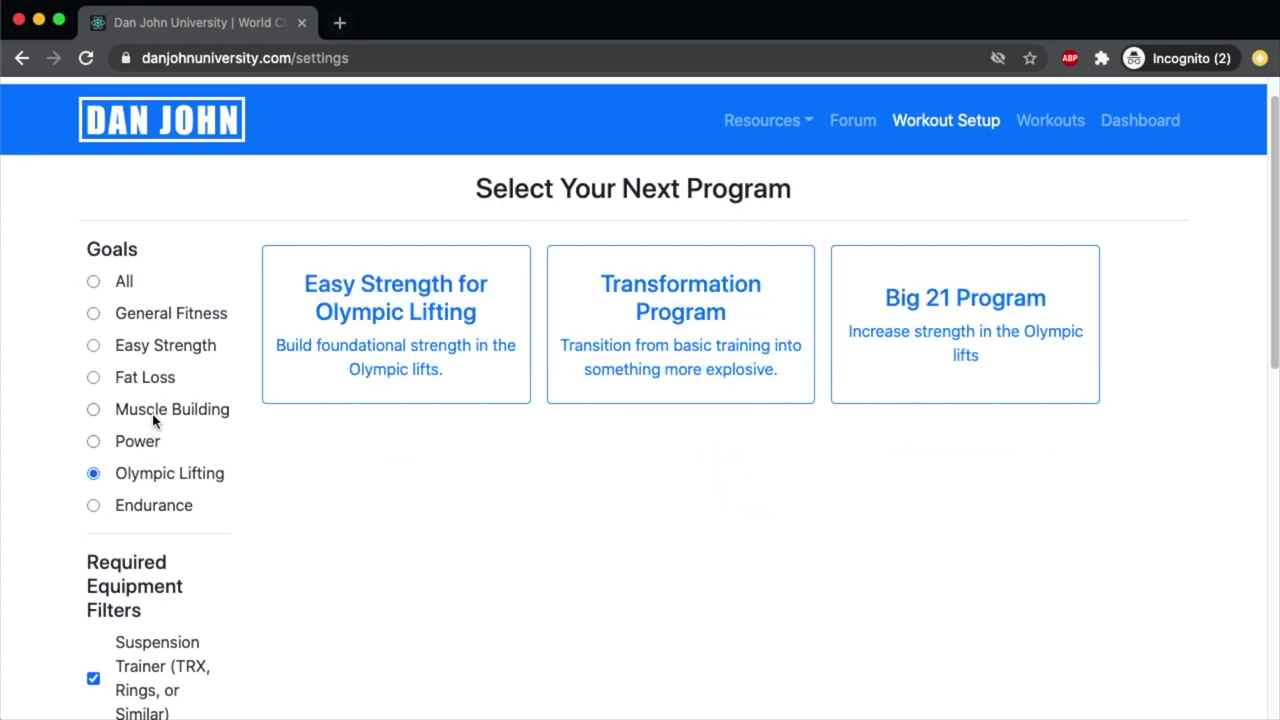
pyautogui.click(129, 283)
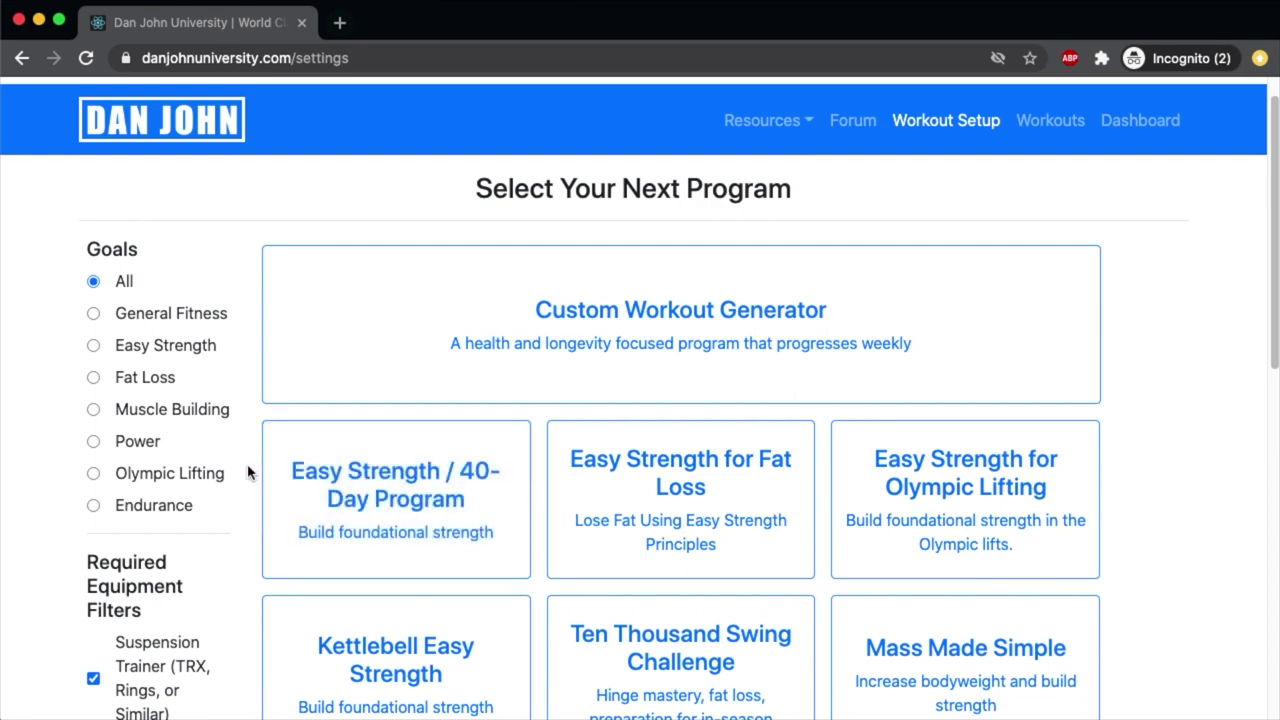
pyautogui.scroll(-3, 248, 472)
pyautogui.scroll(-3, 240, 455)
pyautogui.scroll(-3, 238, 451)
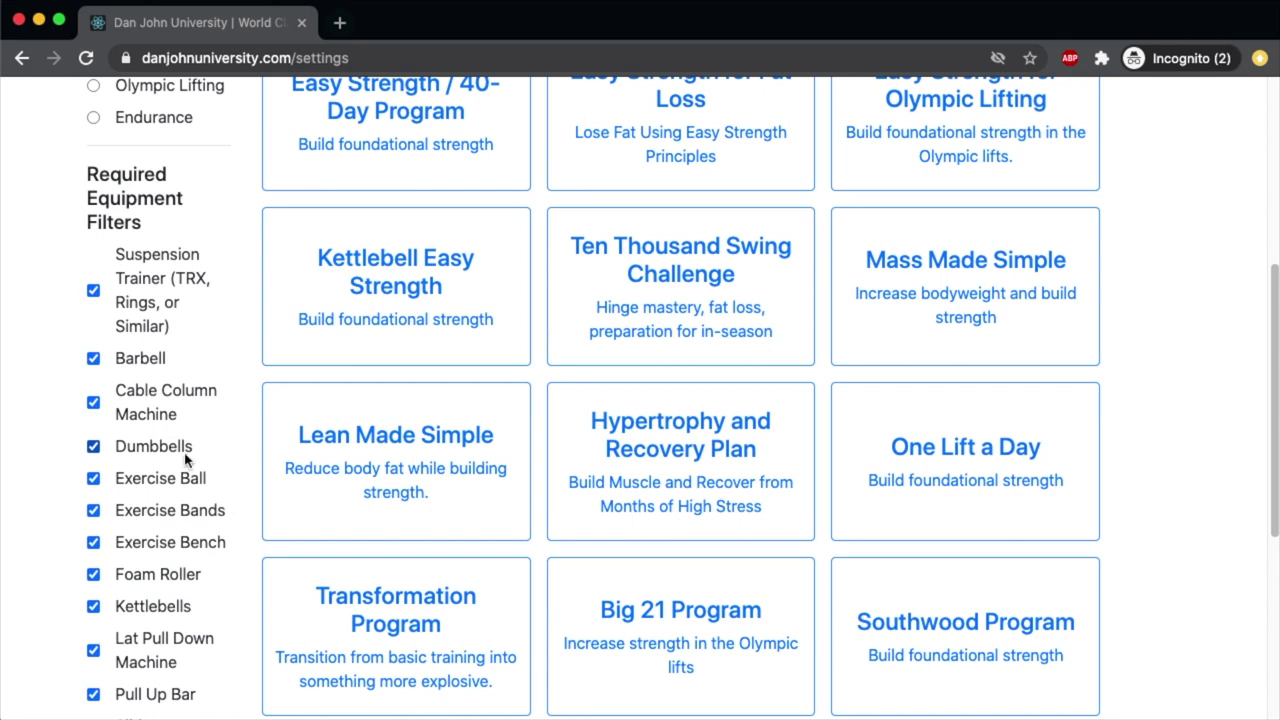
pyautogui.click(157, 451)
pyautogui.scroll(5, 400, 430)
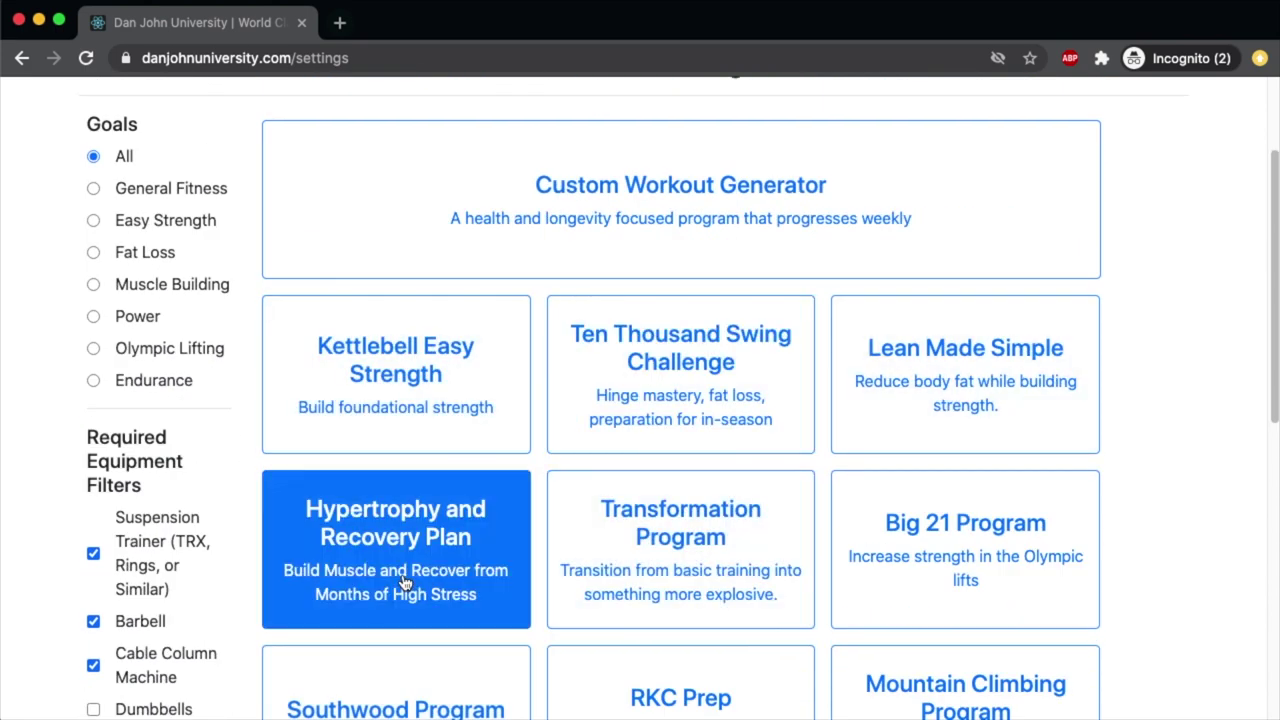
pyautogui.scroll(-2, 352, 516)
pyautogui.click(153, 586)
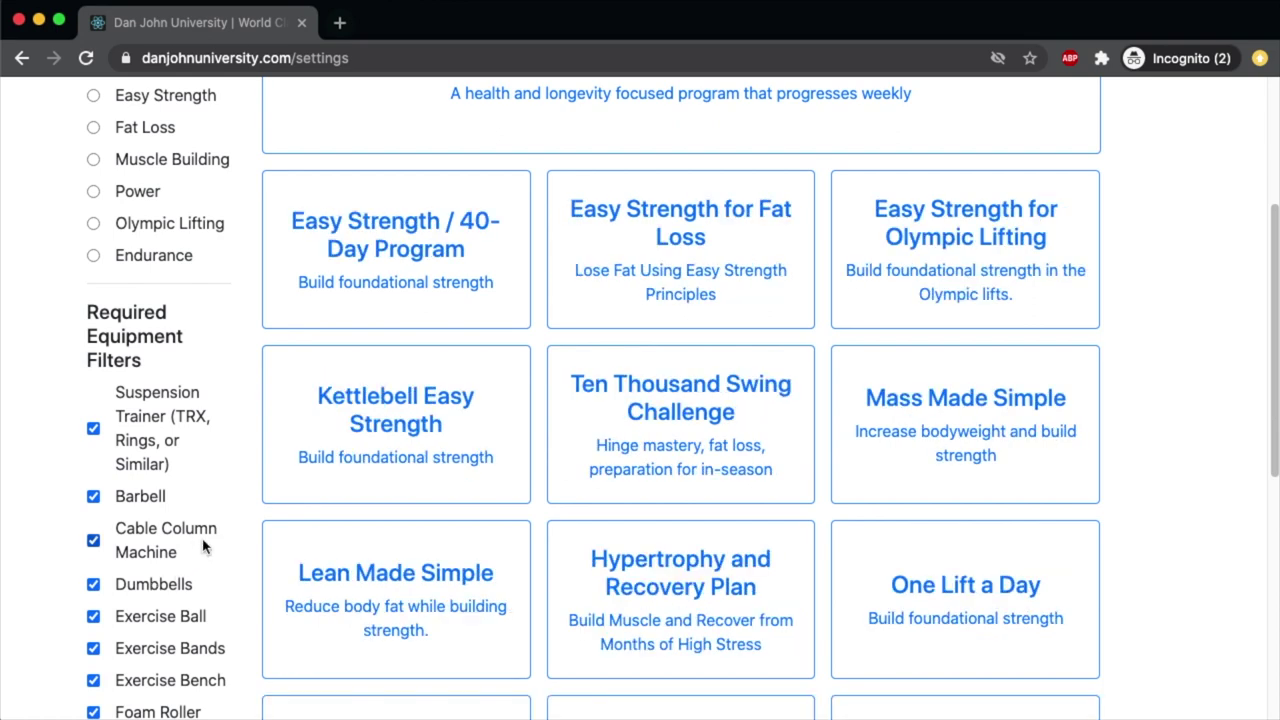
pyautogui.scroll(-3, 210, 490)
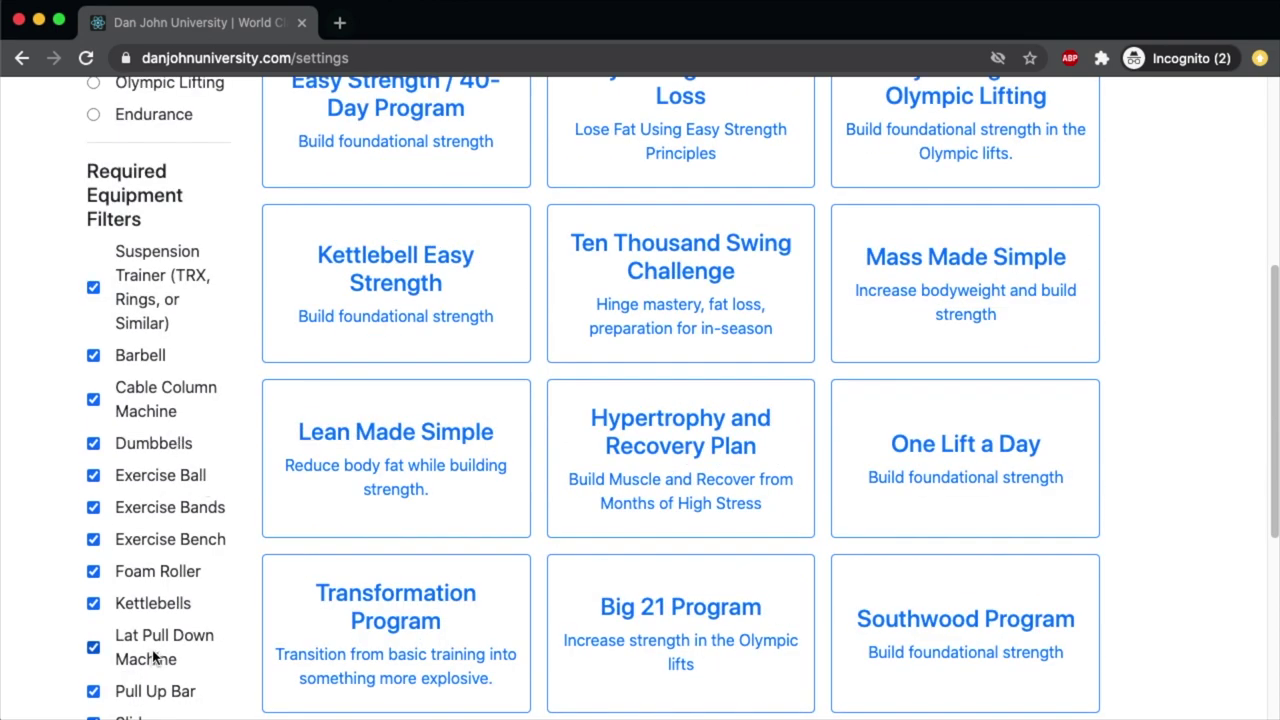
pyautogui.scroll(8, 700, 420)
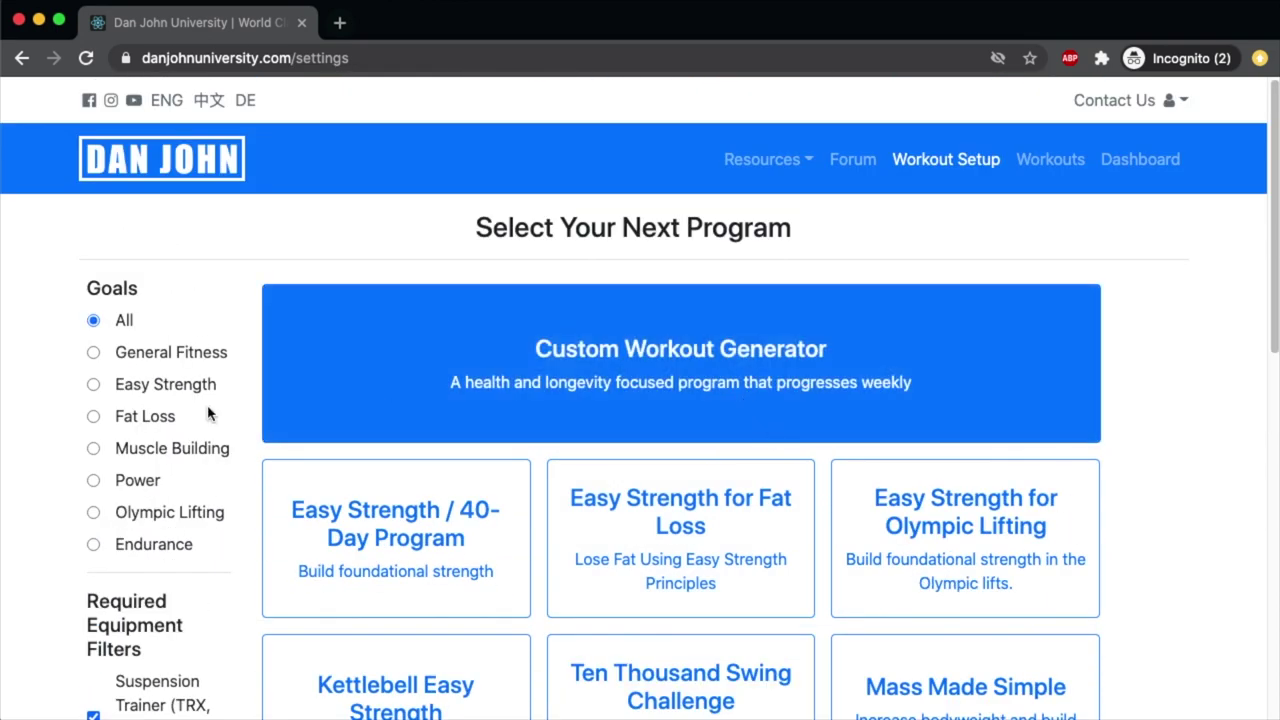